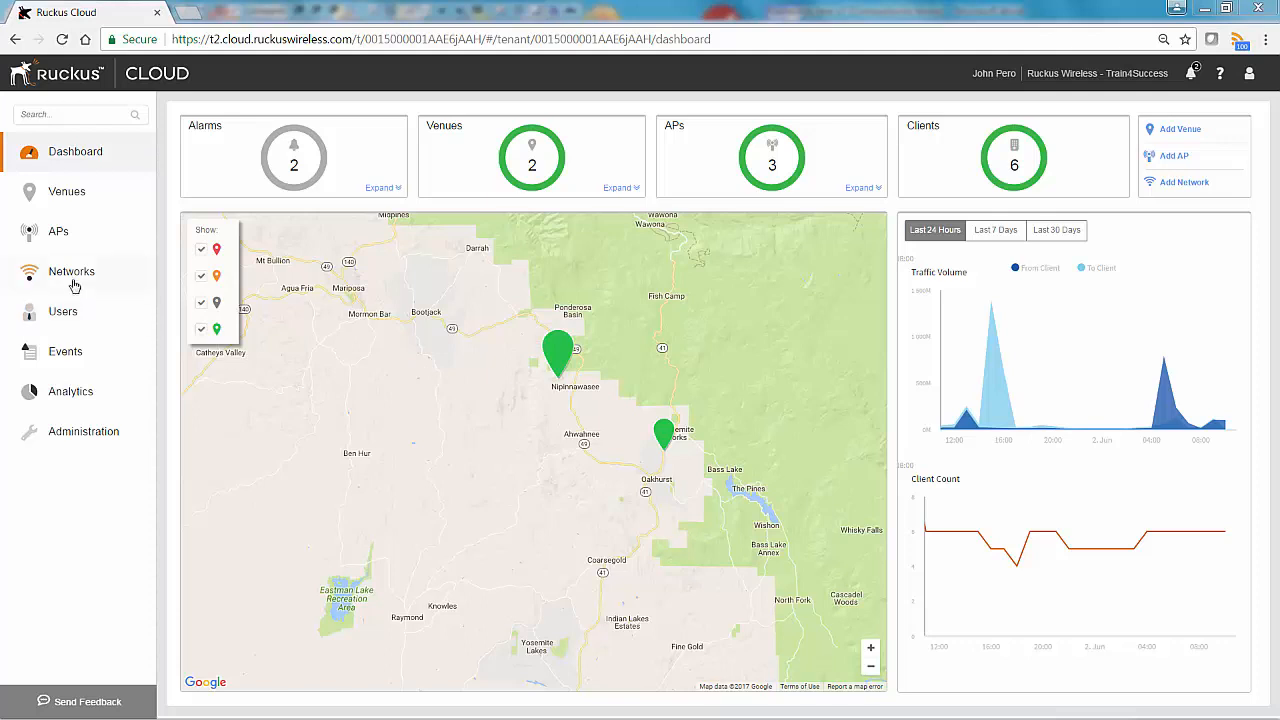
# - Go to the Networks page to list the existing Wi-Fi networks
pyautogui.click(72, 273)
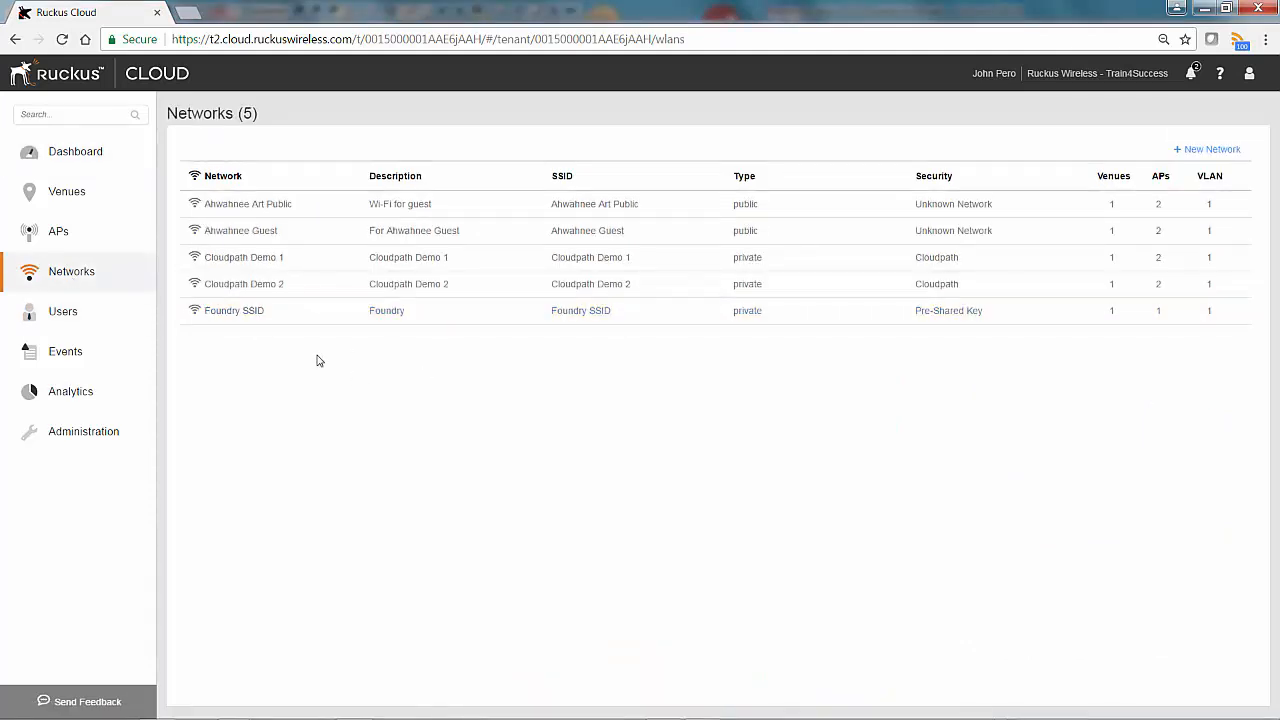
# - Create a new Organization network named 'PSK WLAN' with Pre-Shared Key security, then continue
pyautogui.click(1198, 150)
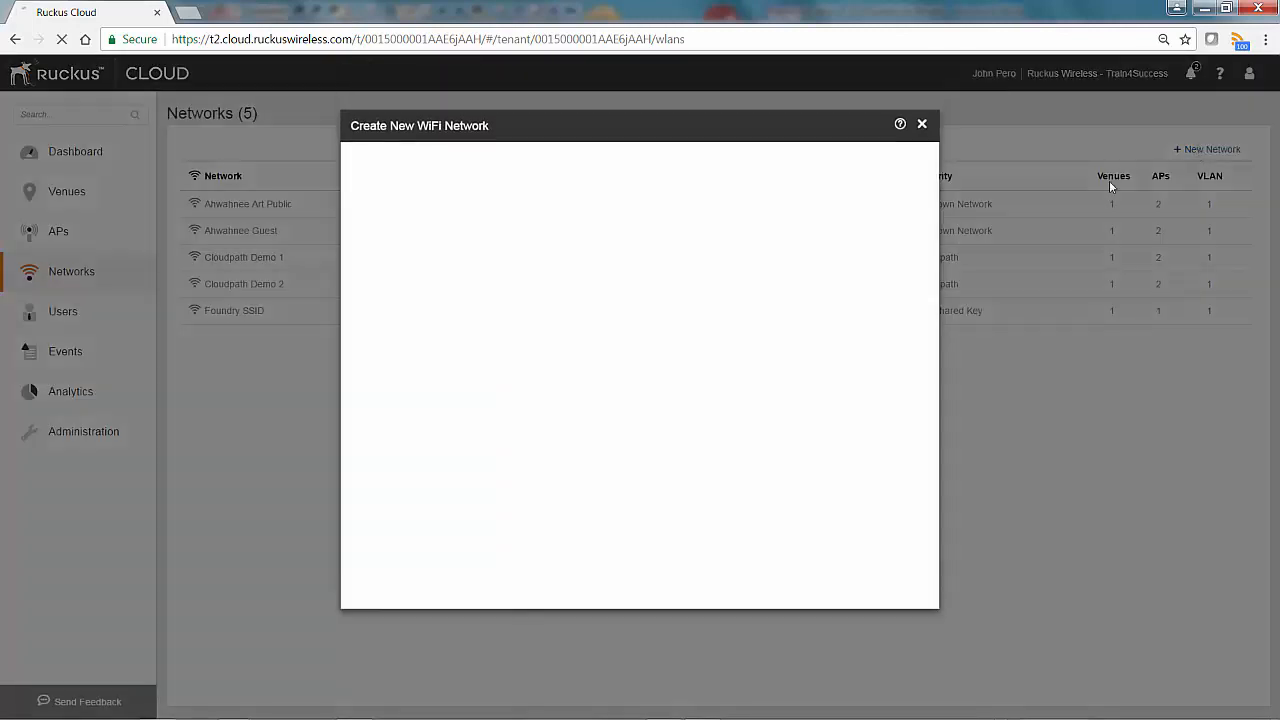
pyautogui.click(458, 237)
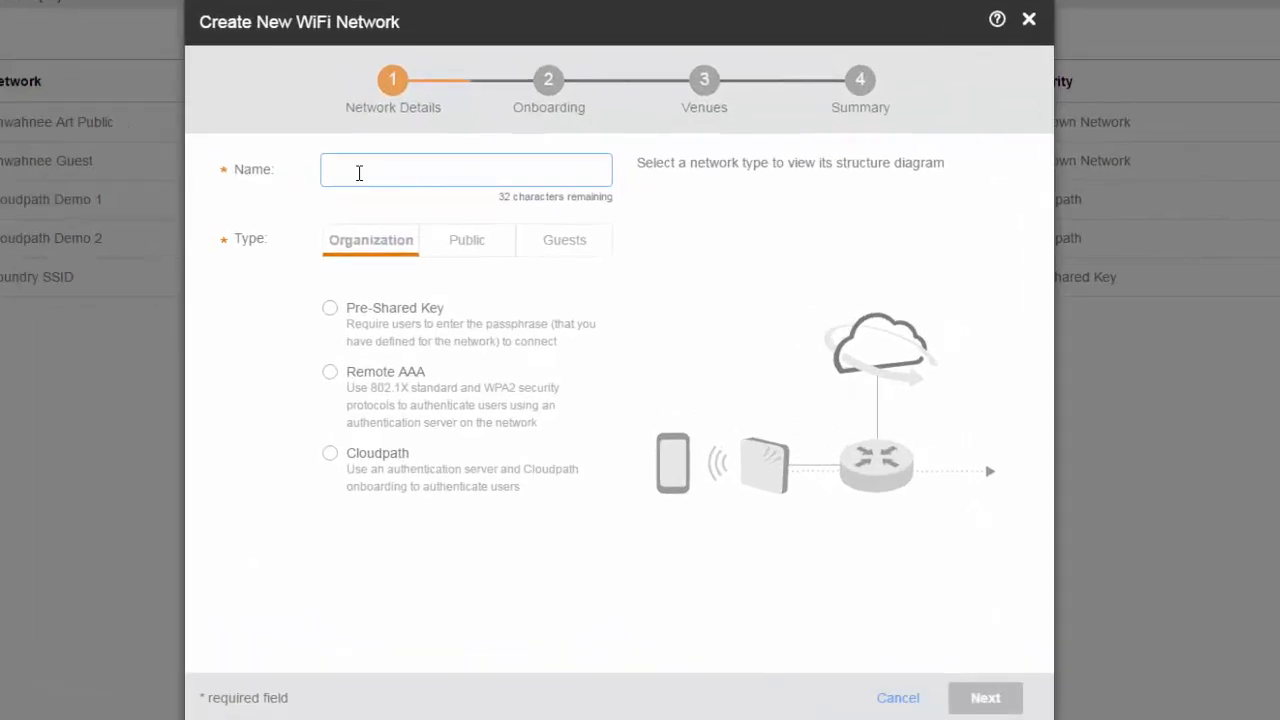
pyautogui.write('PSK WLAN')
pyautogui.click(331, 309)
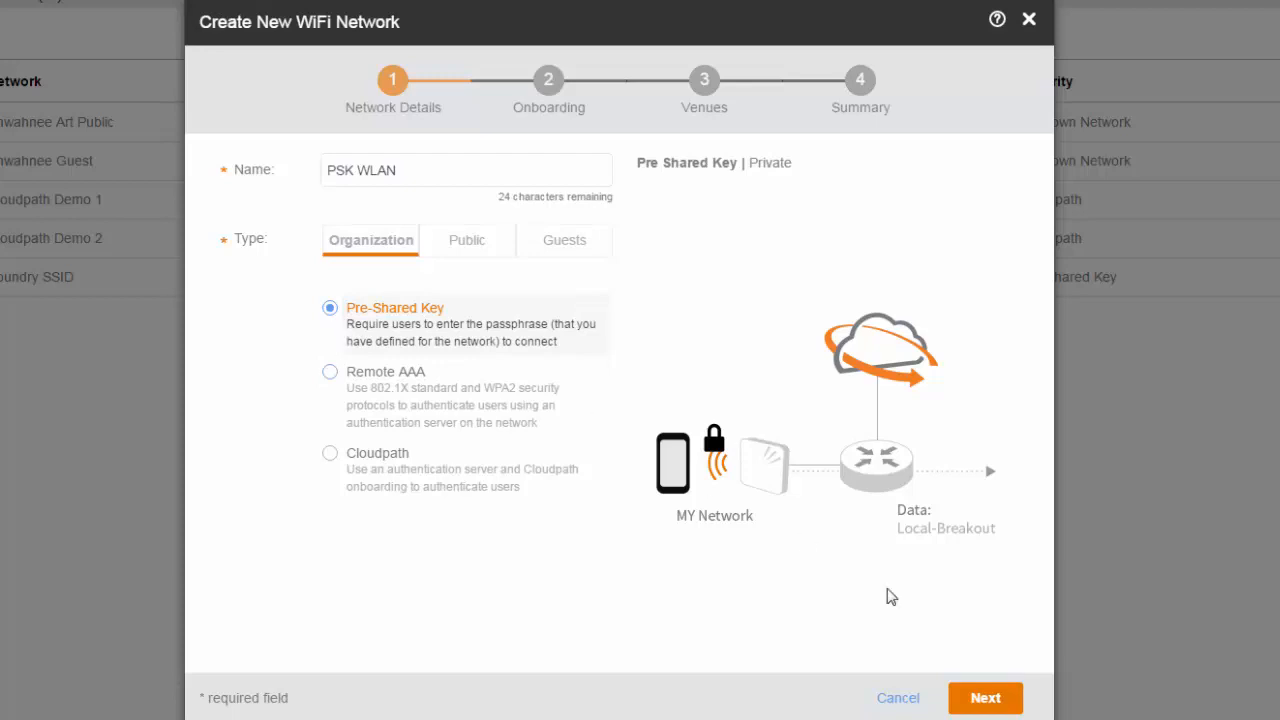
pyautogui.click(986, 699)
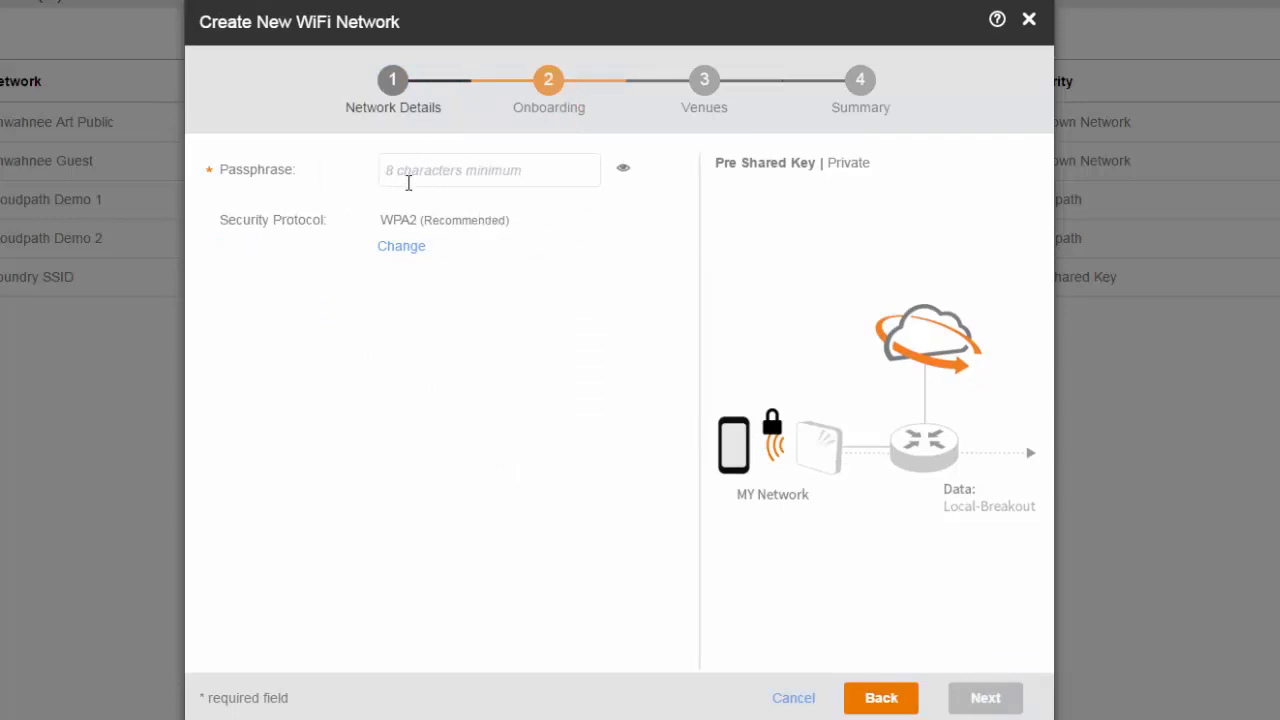
# - Enter and verify an eight-character passphrase, keep WPA2 security, and continue to Venues
pyautogui.click(407, 181)
pyautogui.write('********')
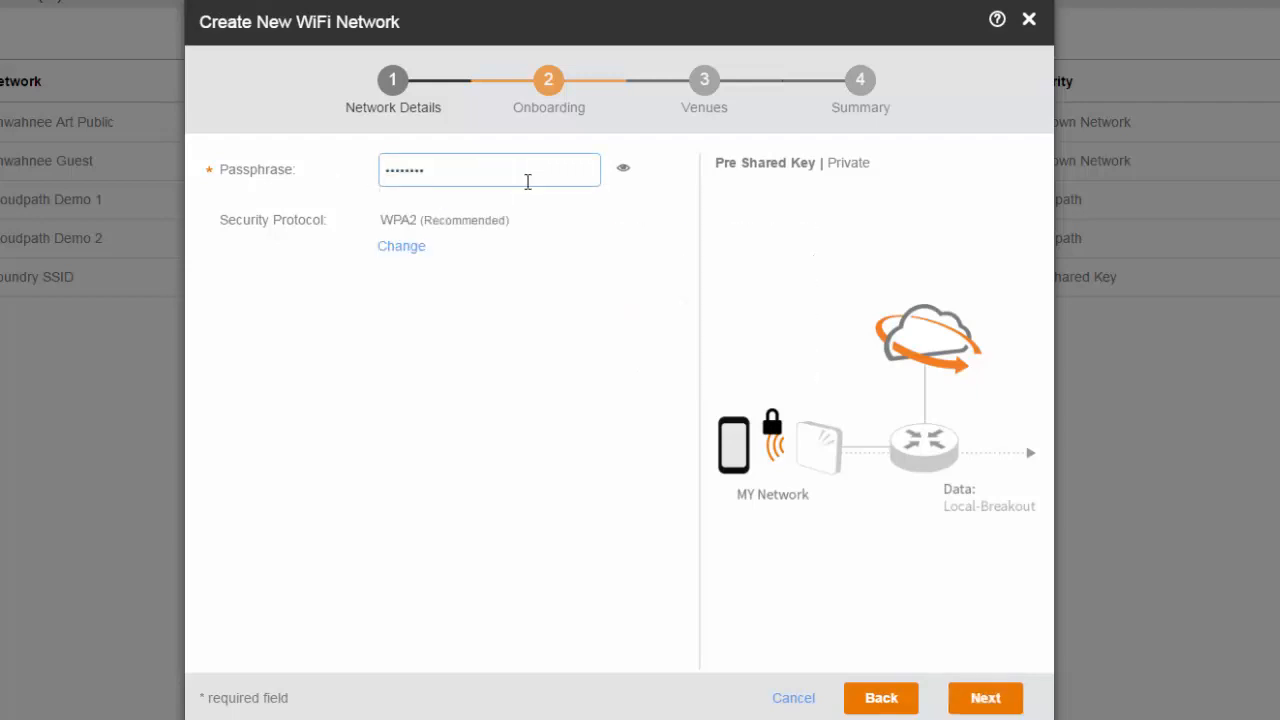
pyautogui.click(624, 171)
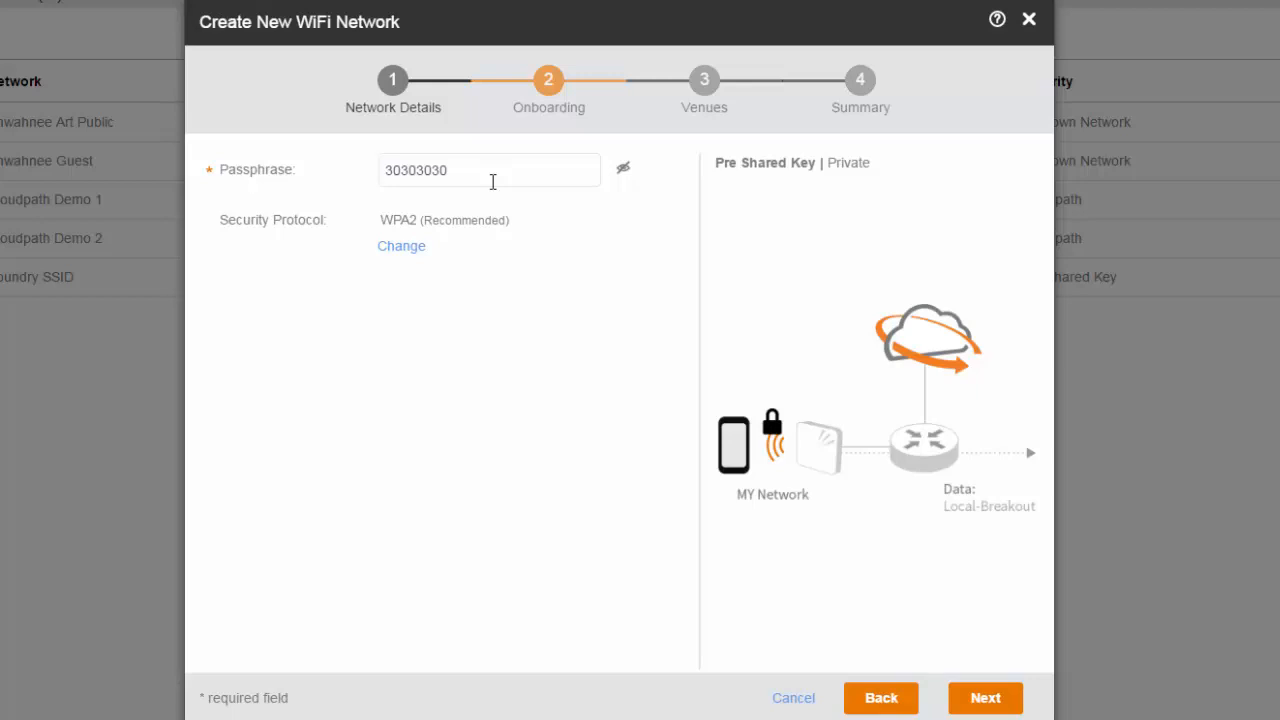
pyautogui.click(624, 175)
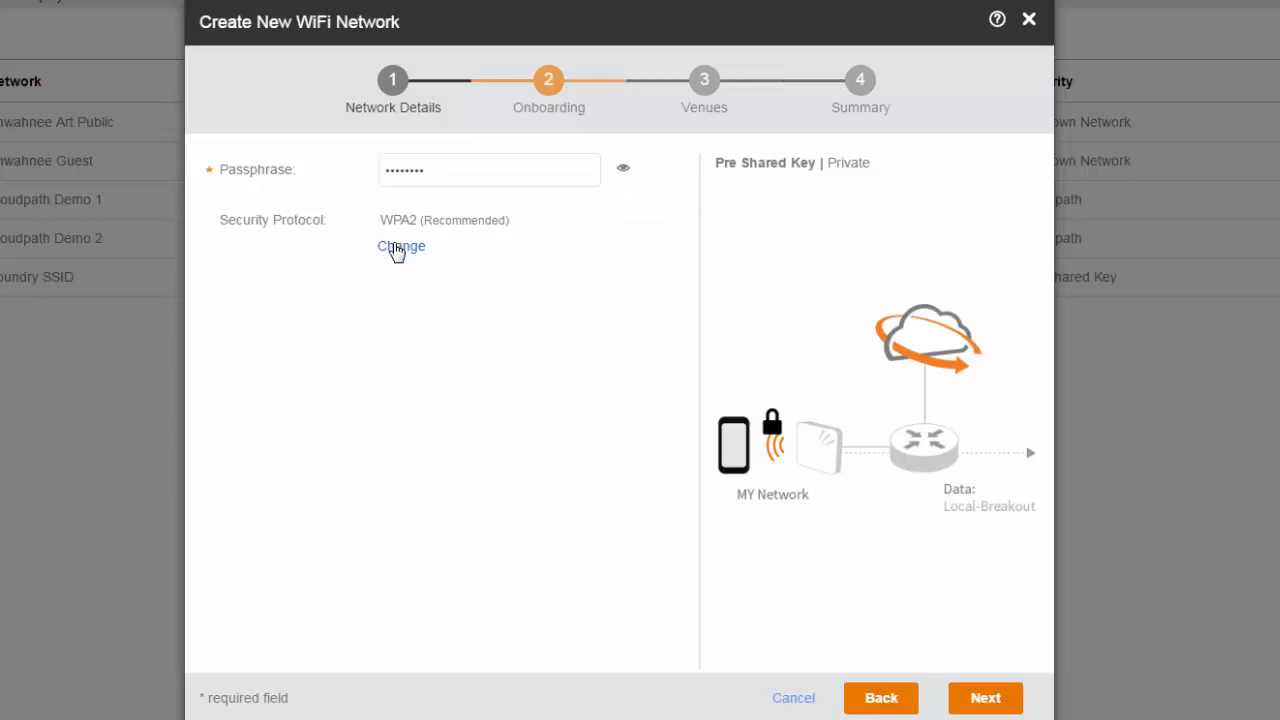
pyautogui.click(399, 256)
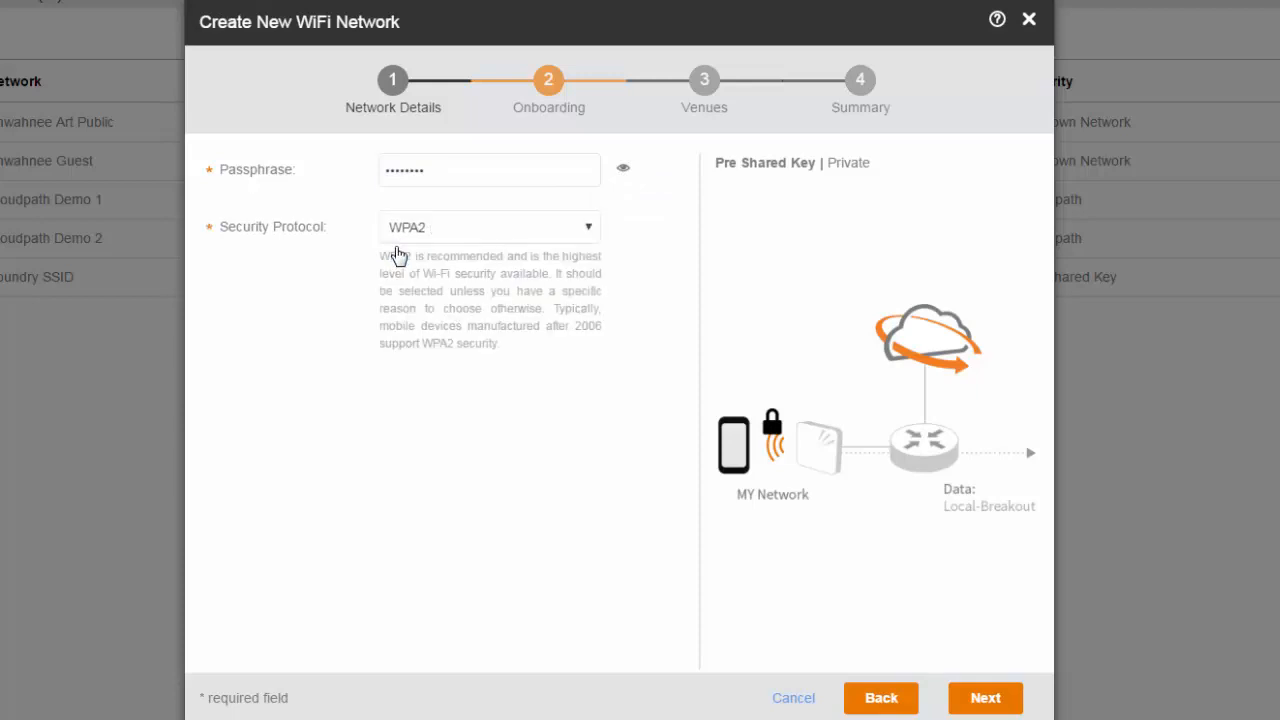
pyautogui.click(591, 229)
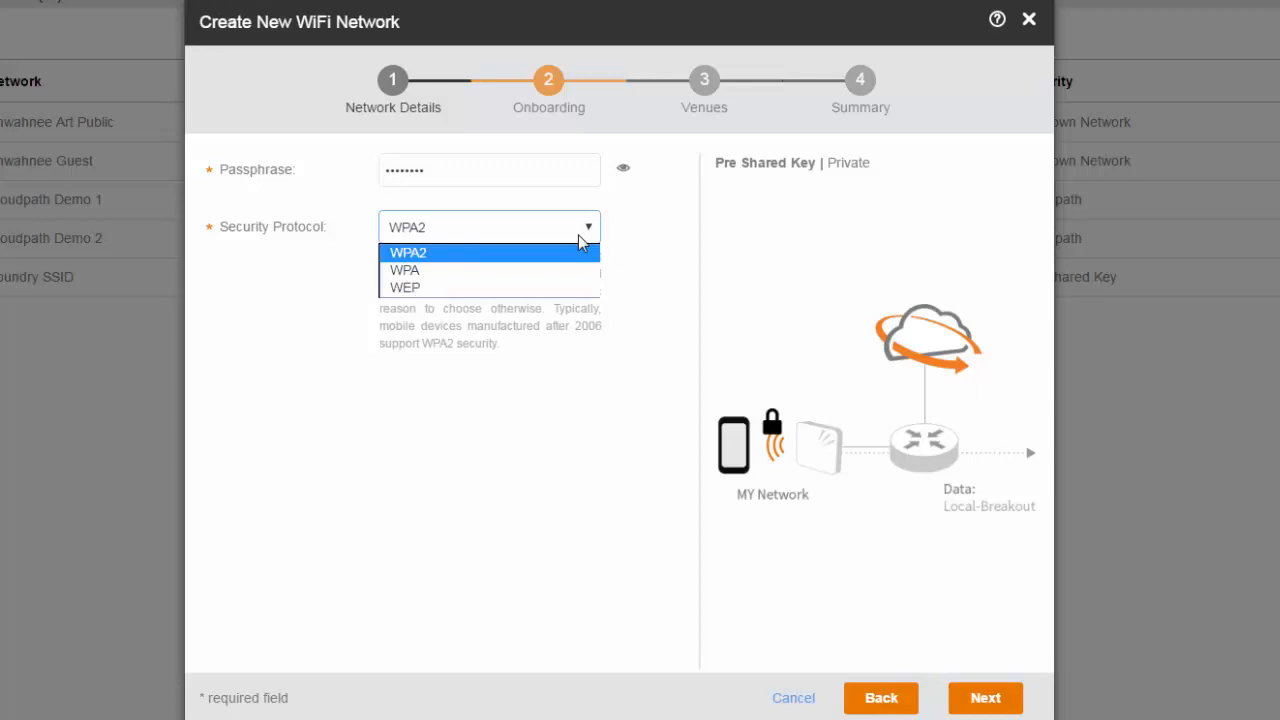
pyautogui.click(512, 257)
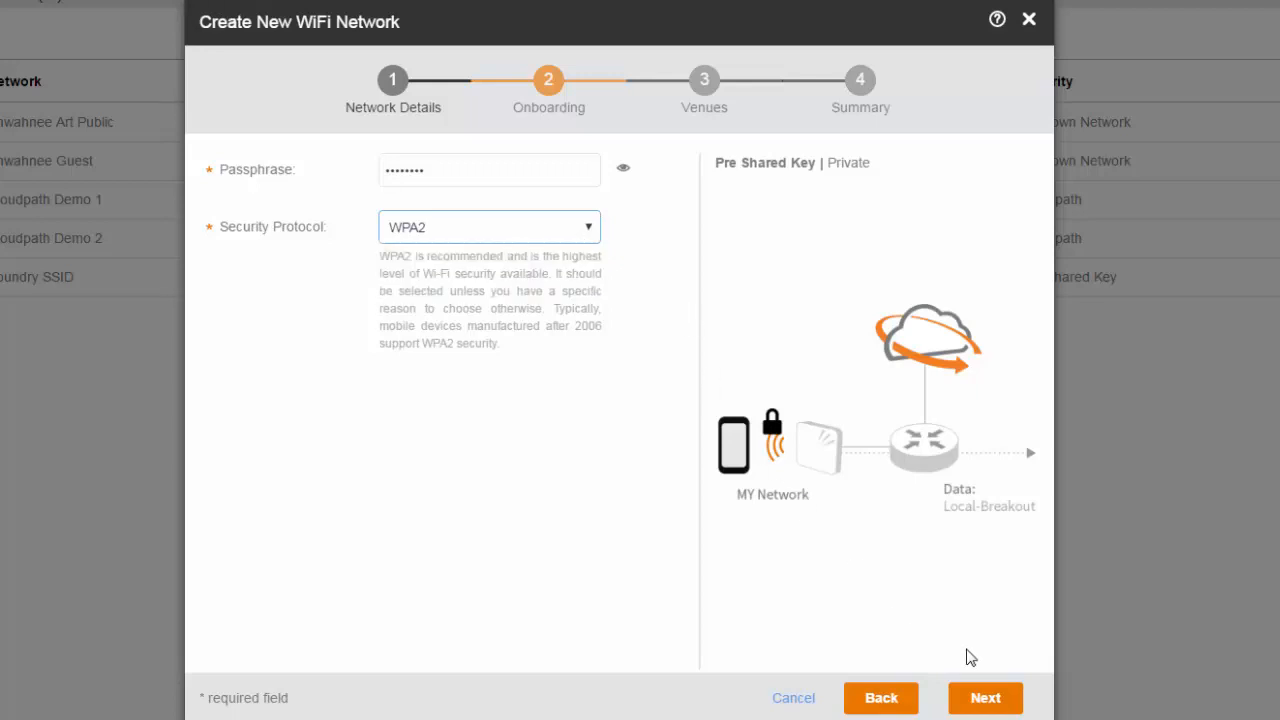
pyautogui.click(970, 698)
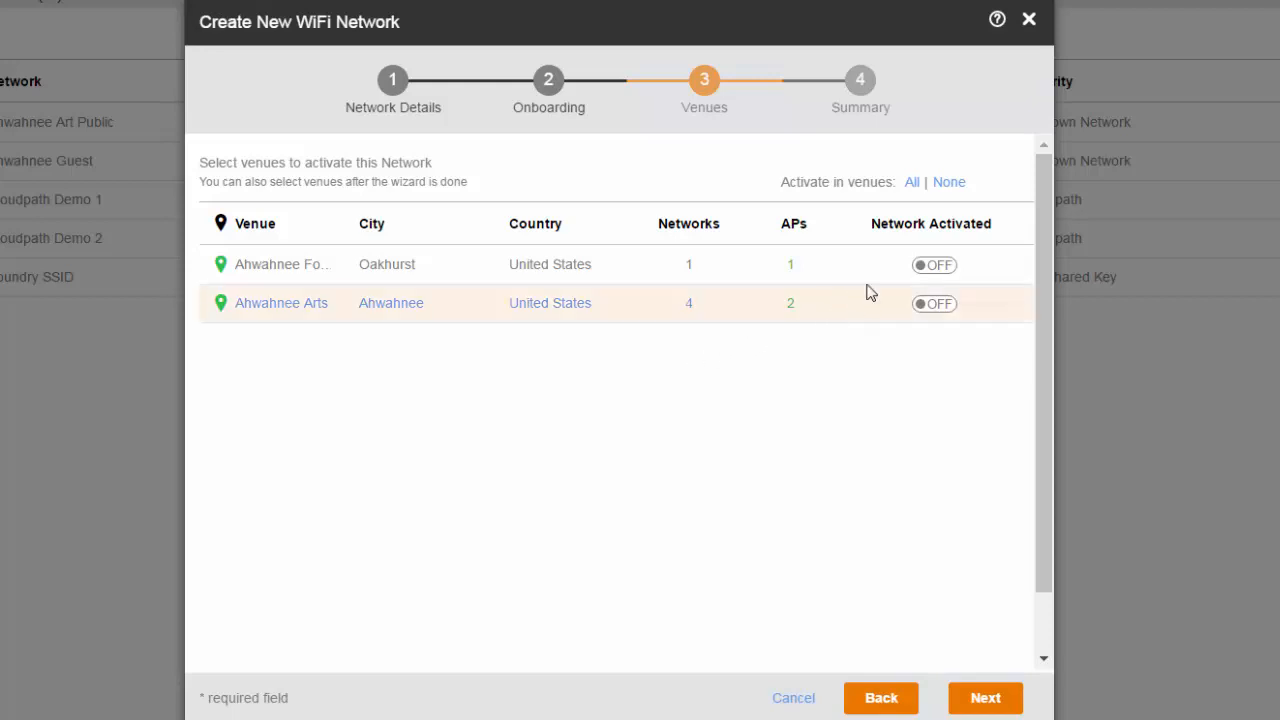
# - Turn on PSK WLAN at Ahwahnee Foundry, leaving Ahwahnee Arts off, and continue
pyautogui.moveTo(349, 230); pyautogui.dragTo(423, 226)
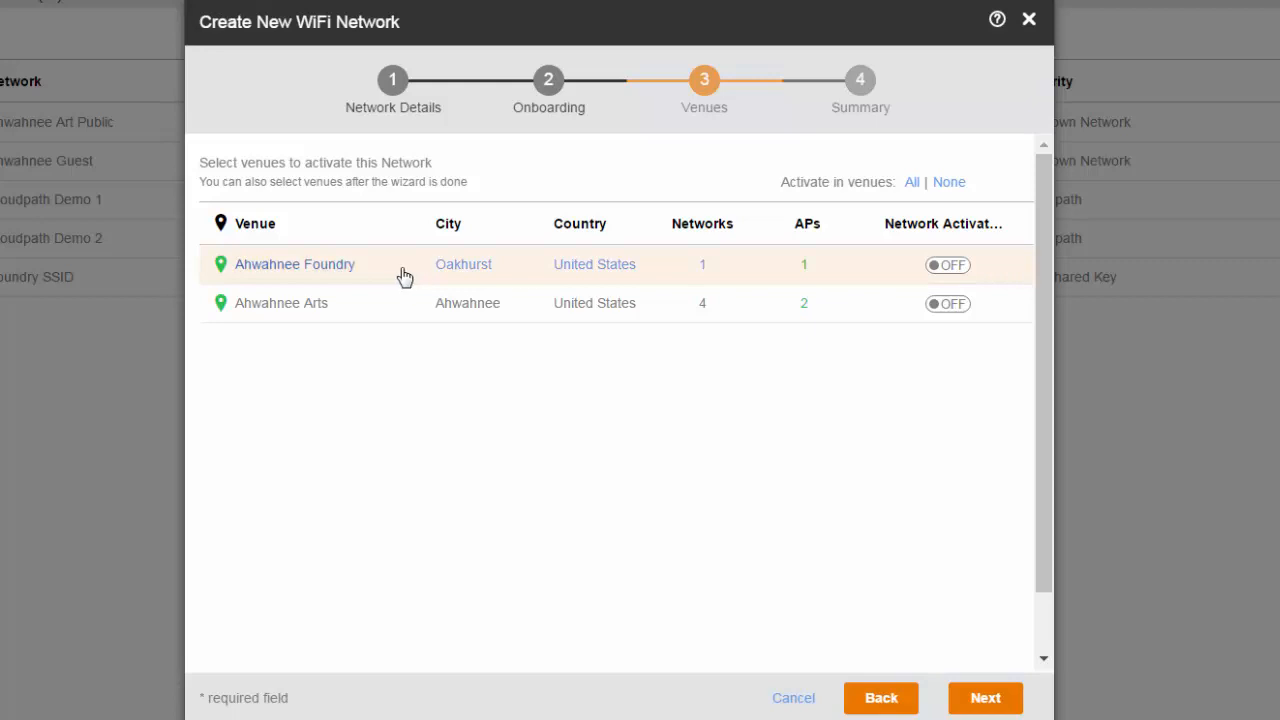
pyautogui.click(946, 266)
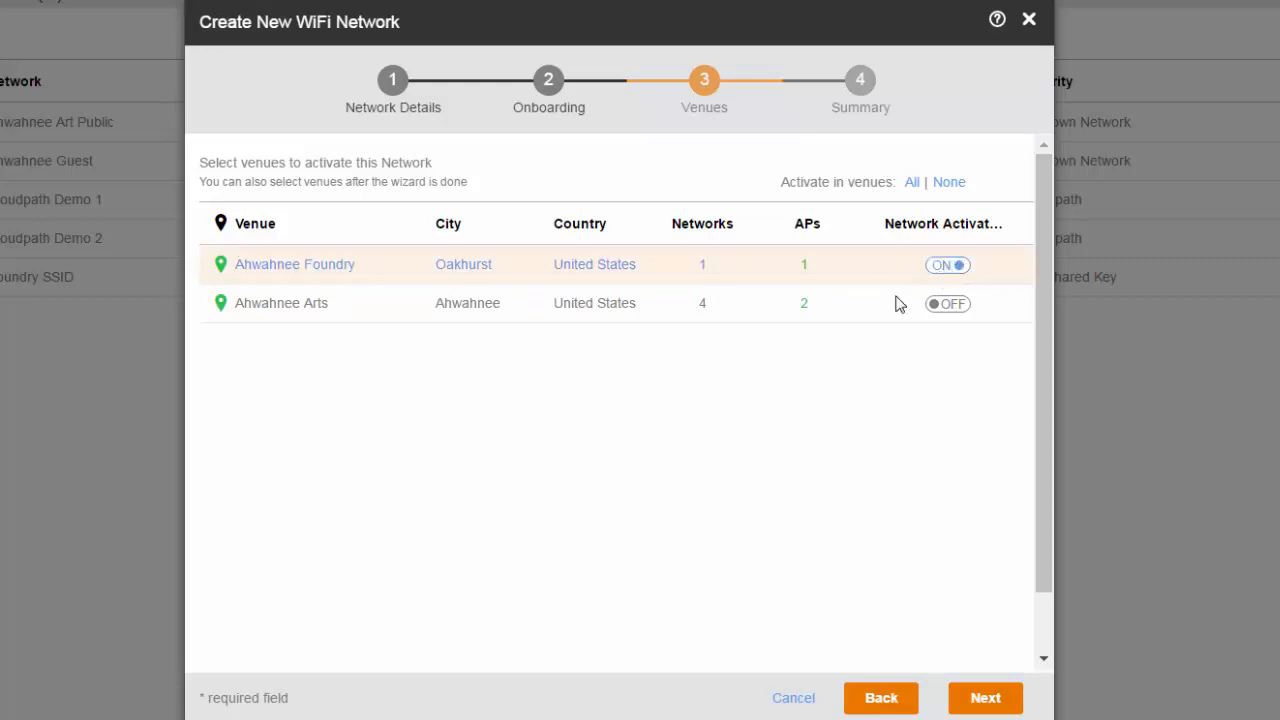
pyautogui.click(993, 701)
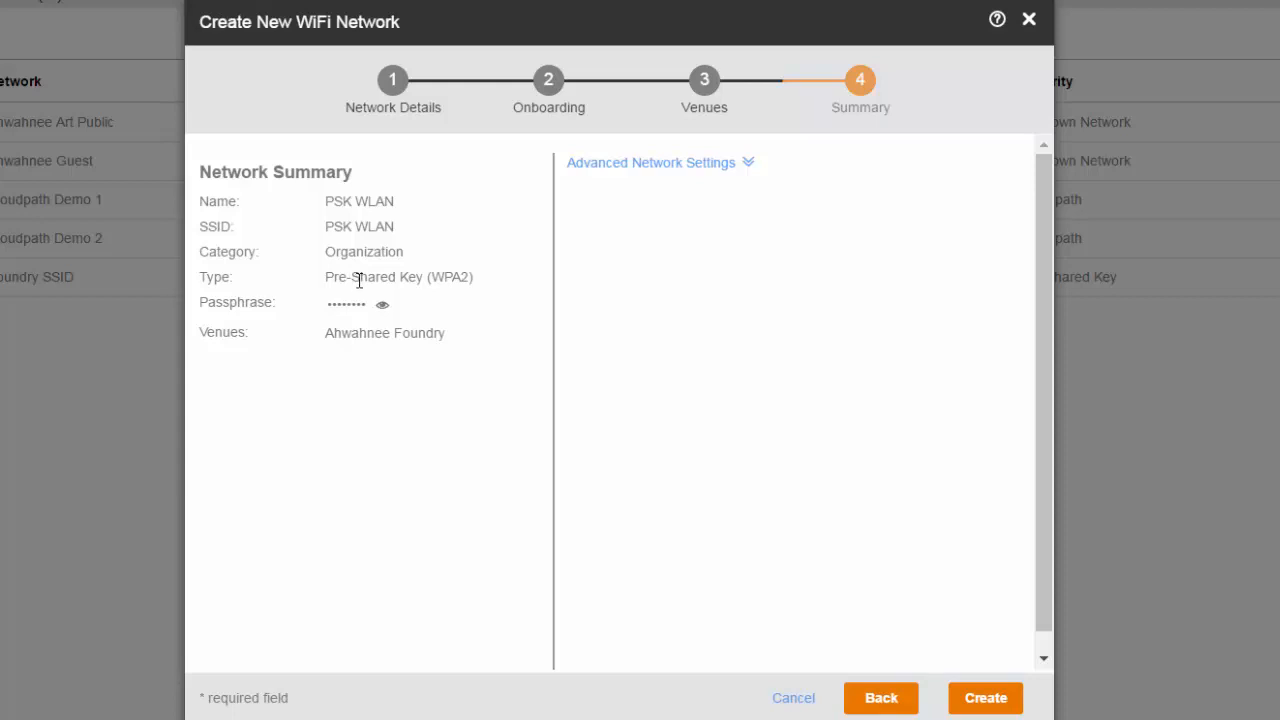
# - Check the passphrase in the summary and expand Advanced Network Settings
pyautogui.click(382, 306)
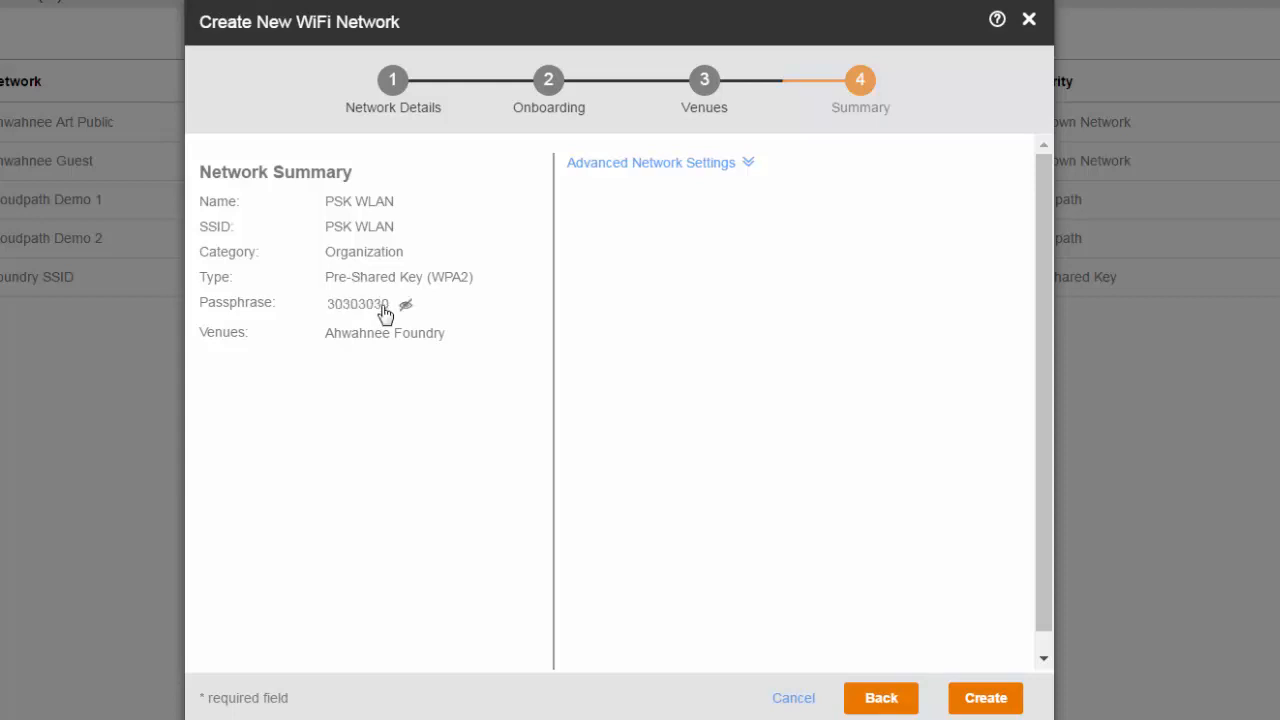
pyautogui.click(405, 306)
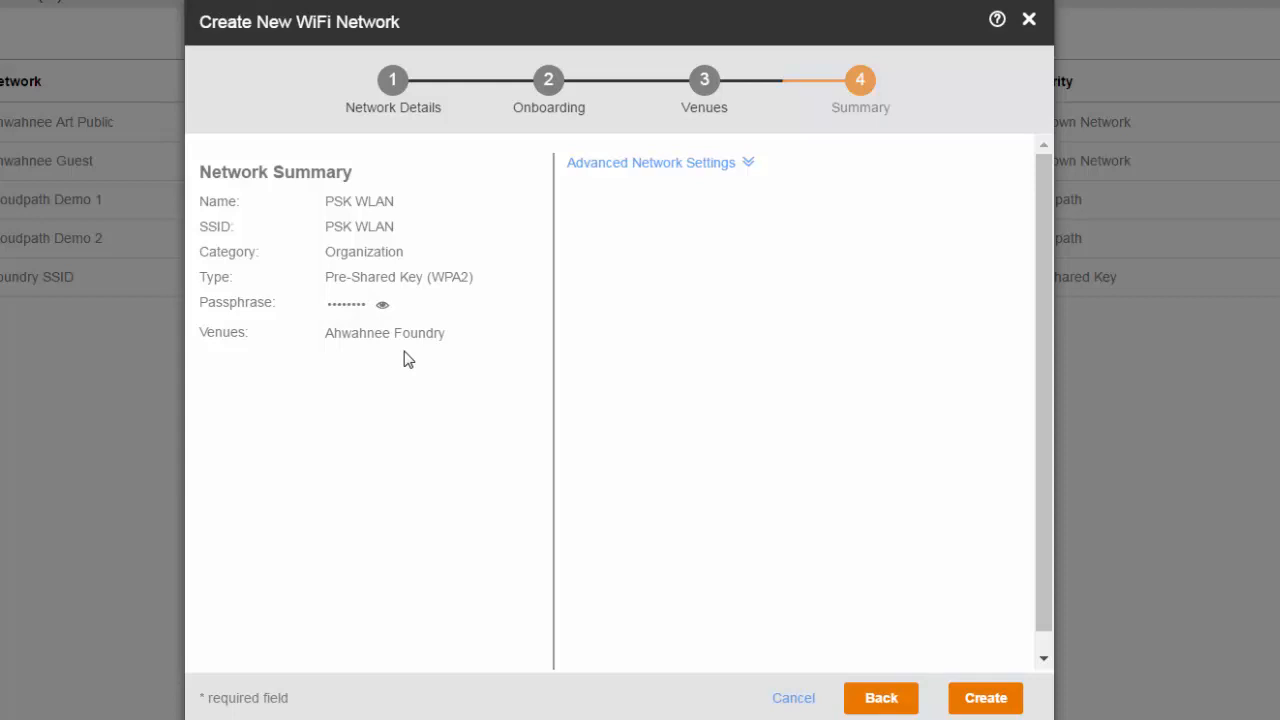
pyautogui.click(739, 165)
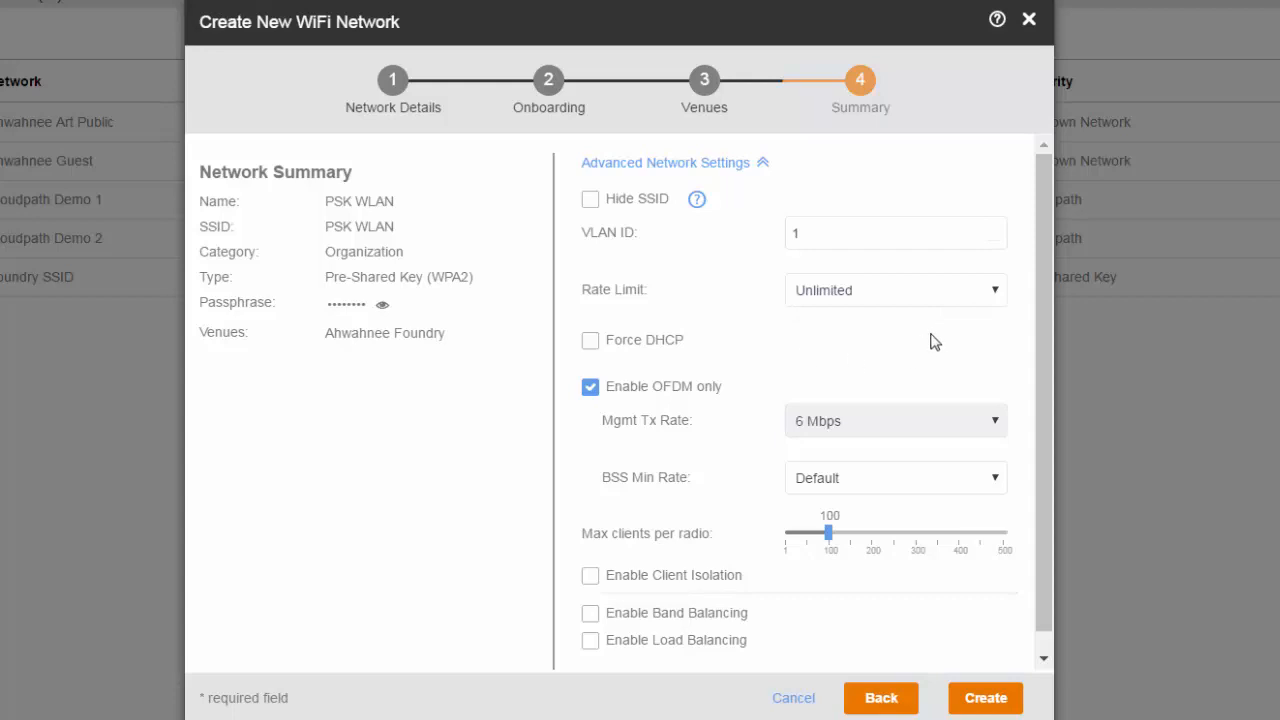
# - Try the per-AP and per-client rate limits, then set the rate limit back to Unlimited
pyautogui.click(996, 291)
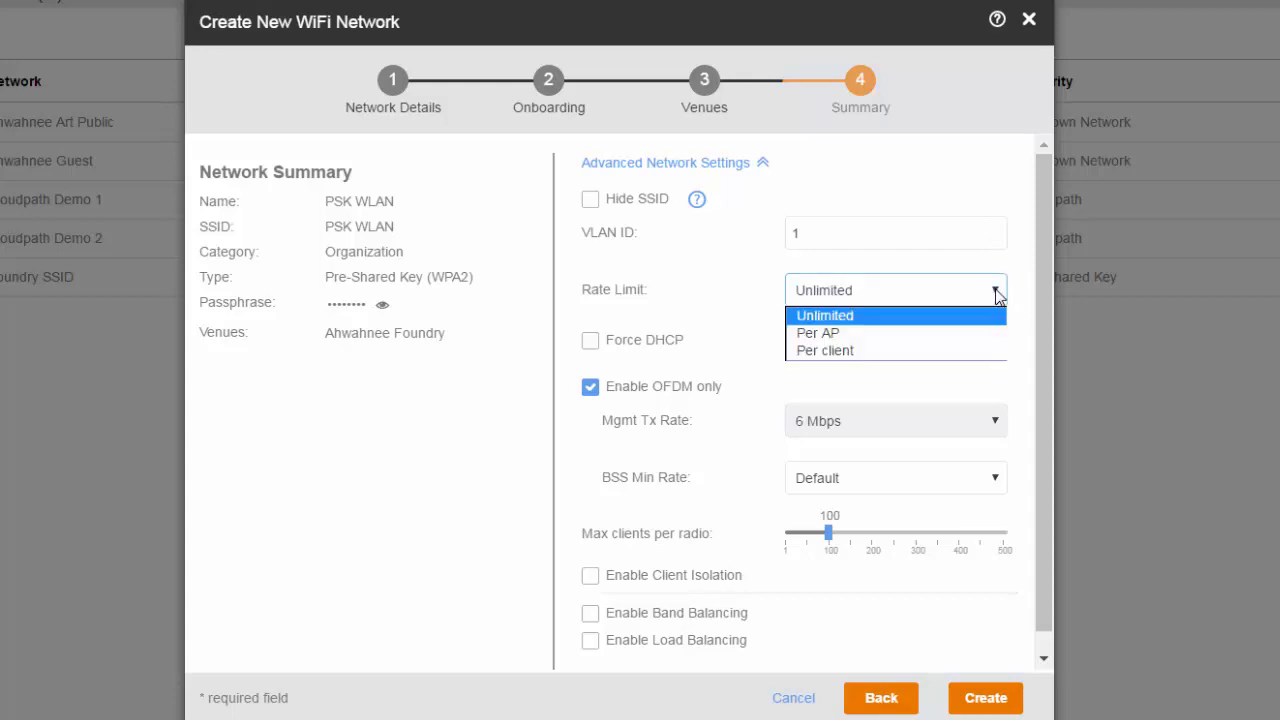
pyautogui.click(903, 334)
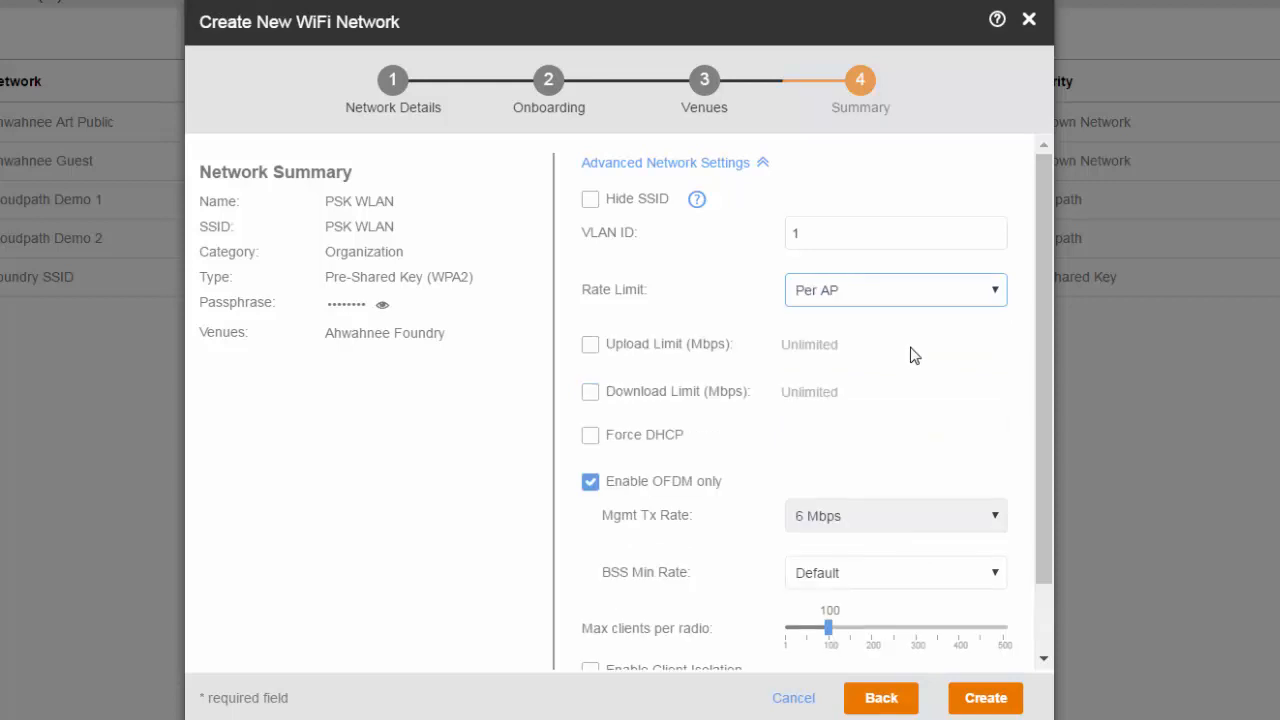
pyautogui.click(992, 290)
pyautogui.click(857, 351)
pyautogui.click(997, 290)
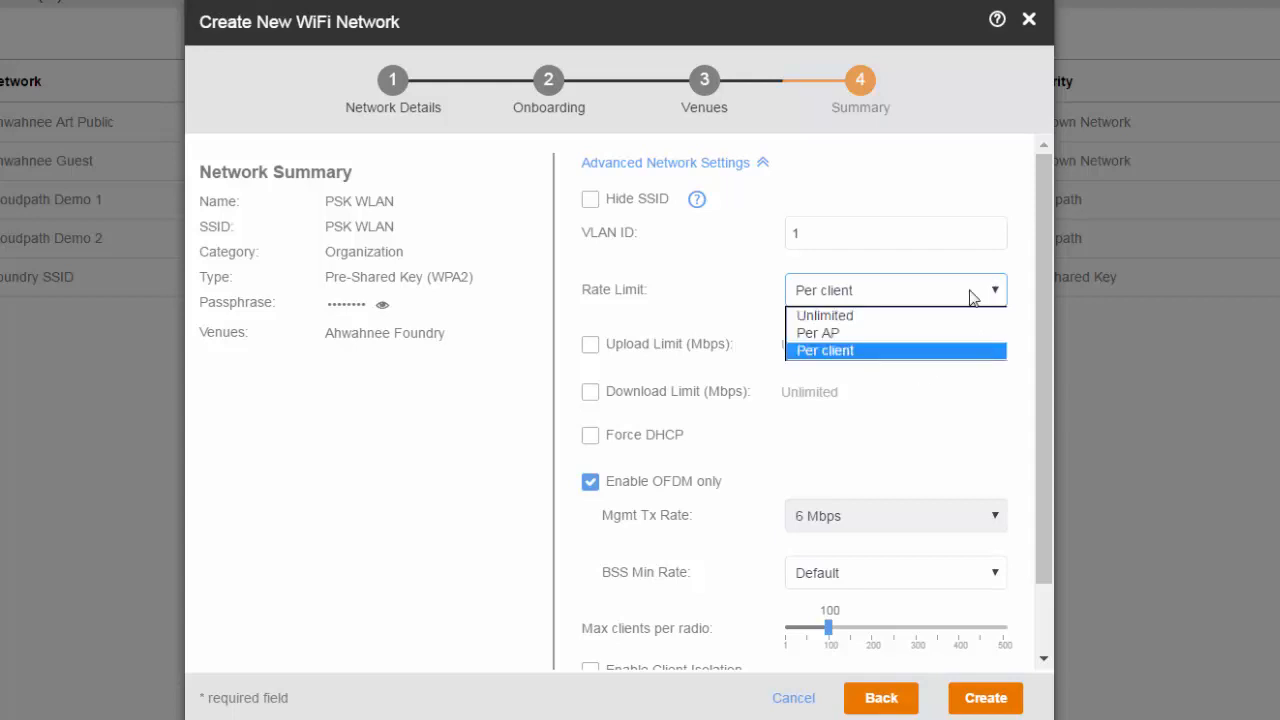
pyautogui.click(930, 314)
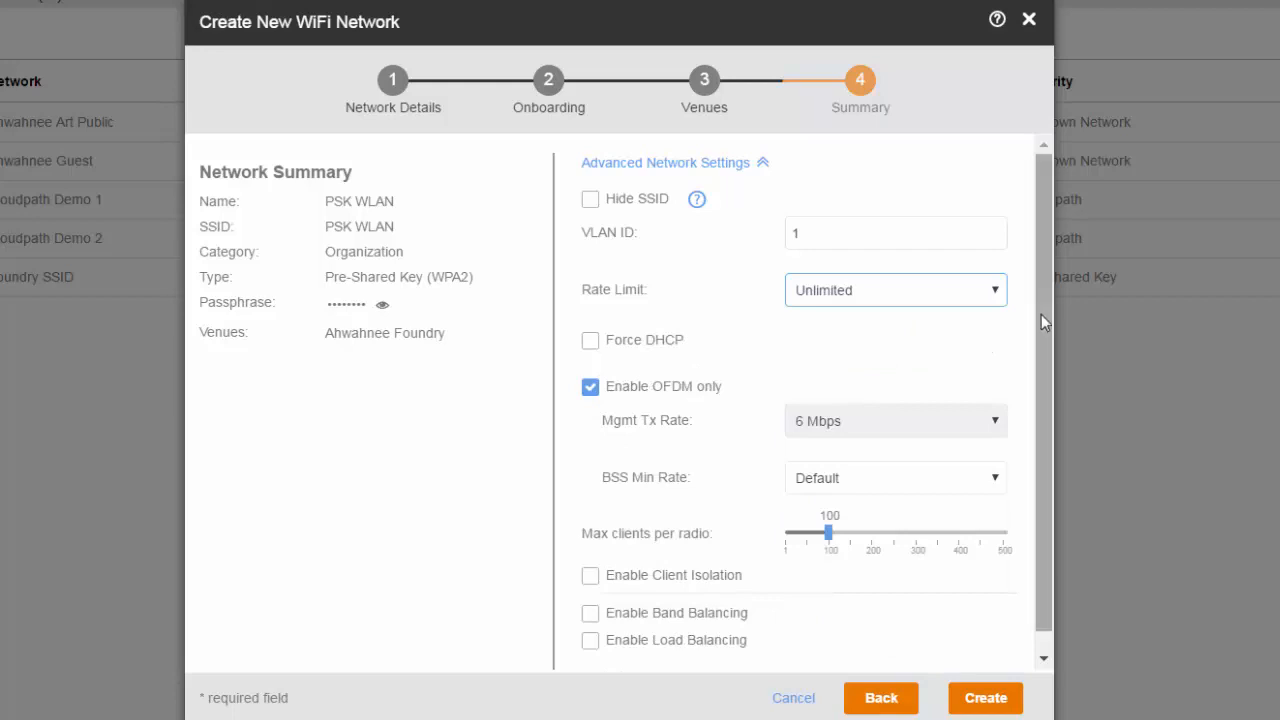
# - Keep the BSS minimum rate at Default and review the remaining advanced settings
pyautogui.moveTo(1042, 315); pyautogui.dragTo(1047, 462)
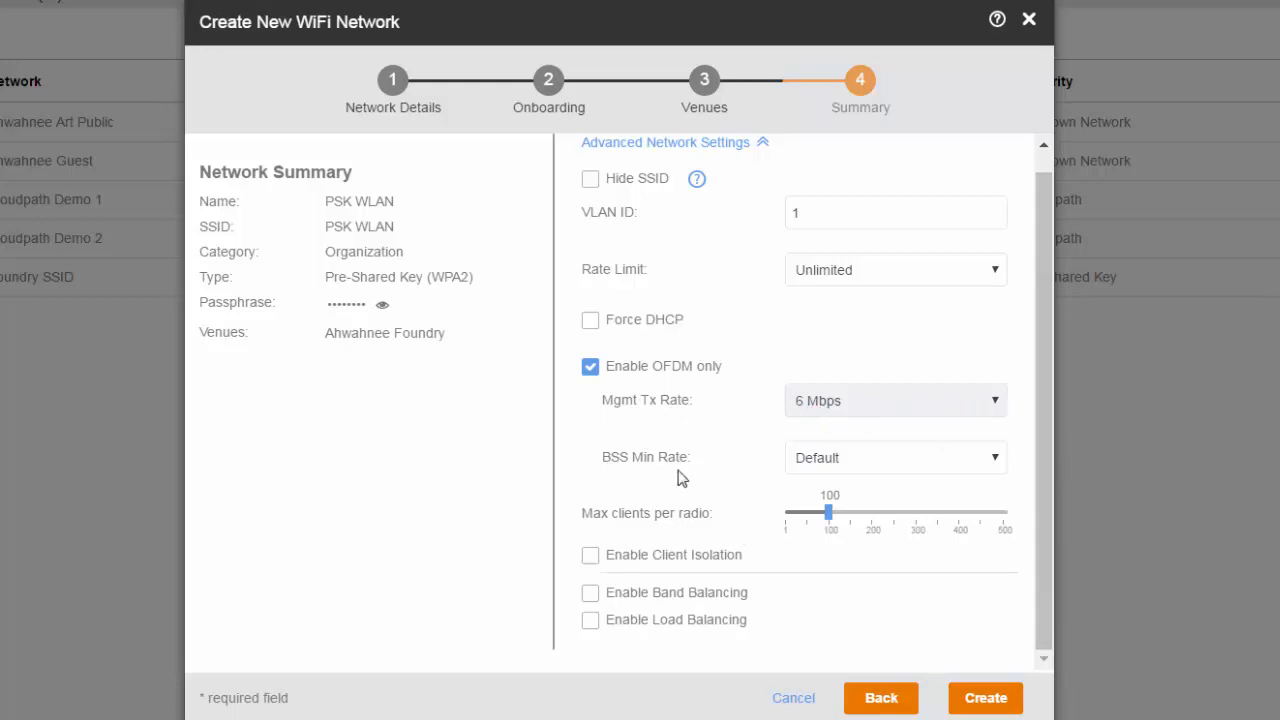
pyautogui.click(994, 460)
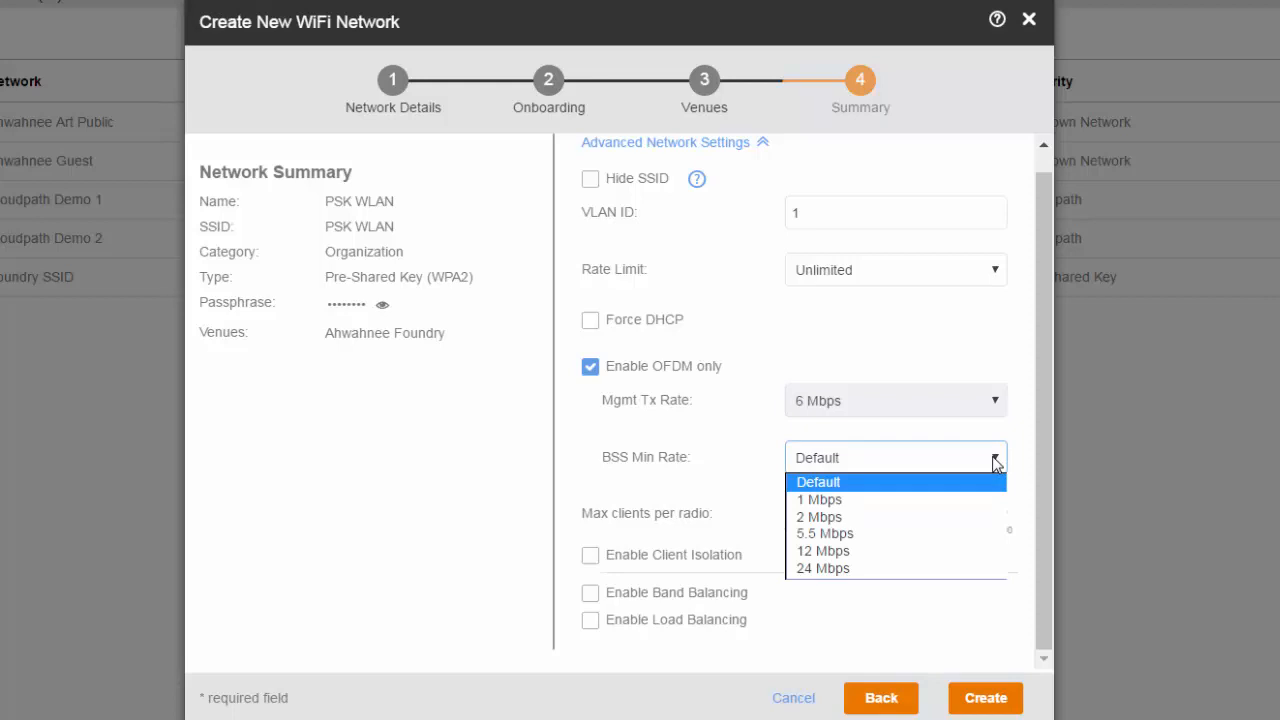
pyautogui.click(995, 461)
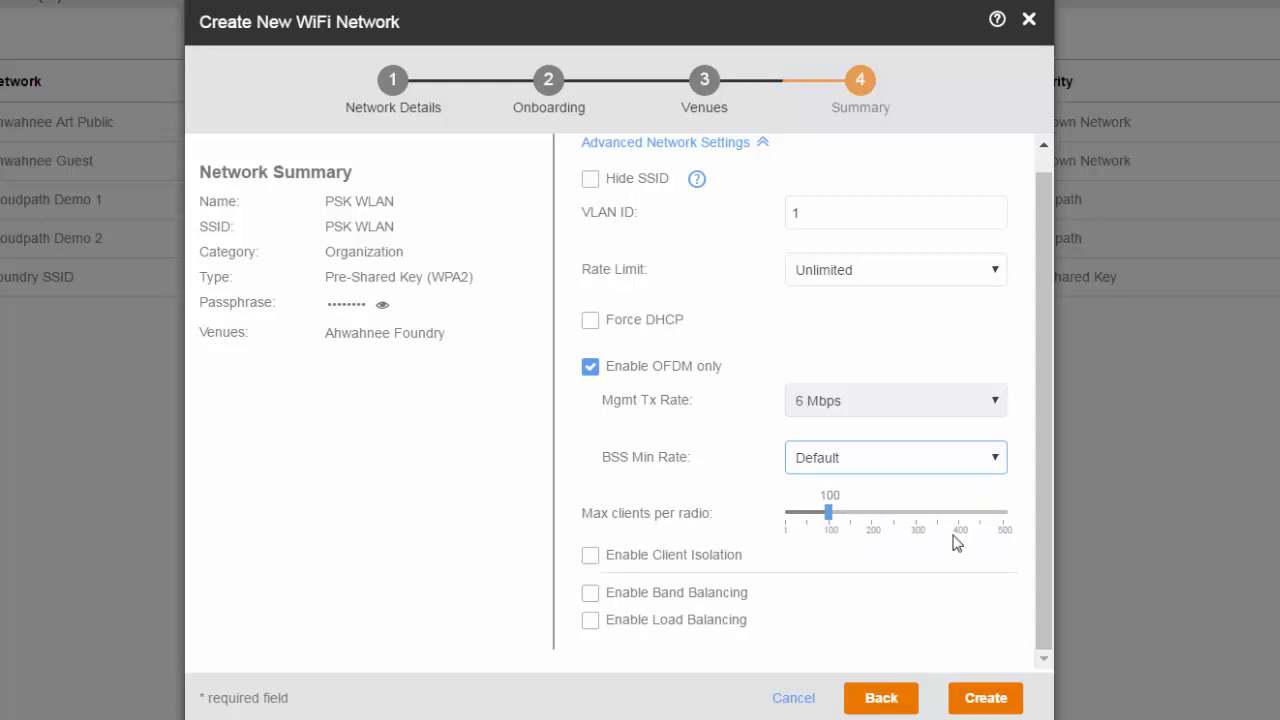
pyautogui.moveTo(1040, 567); pyautogui.dragTo(1039, 578)
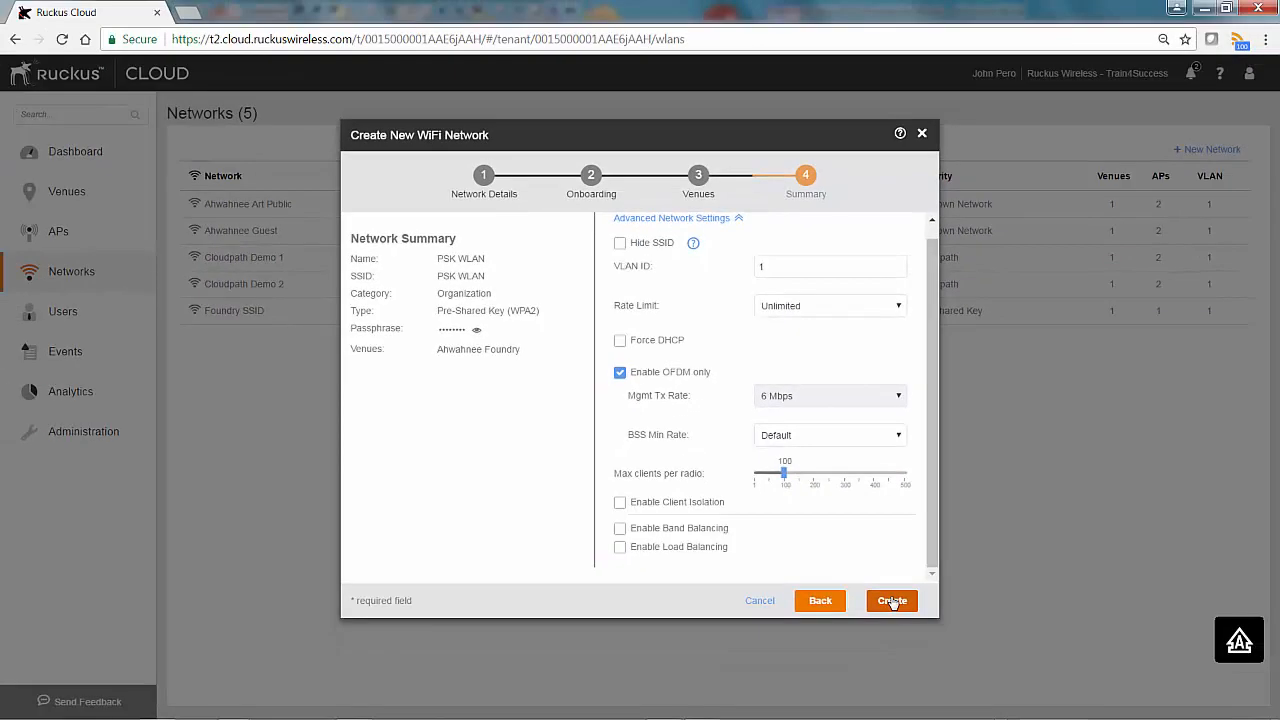
# - Create PSK WLAN, then open it from the Networks list for editing
pyautogui.click(963, 675)
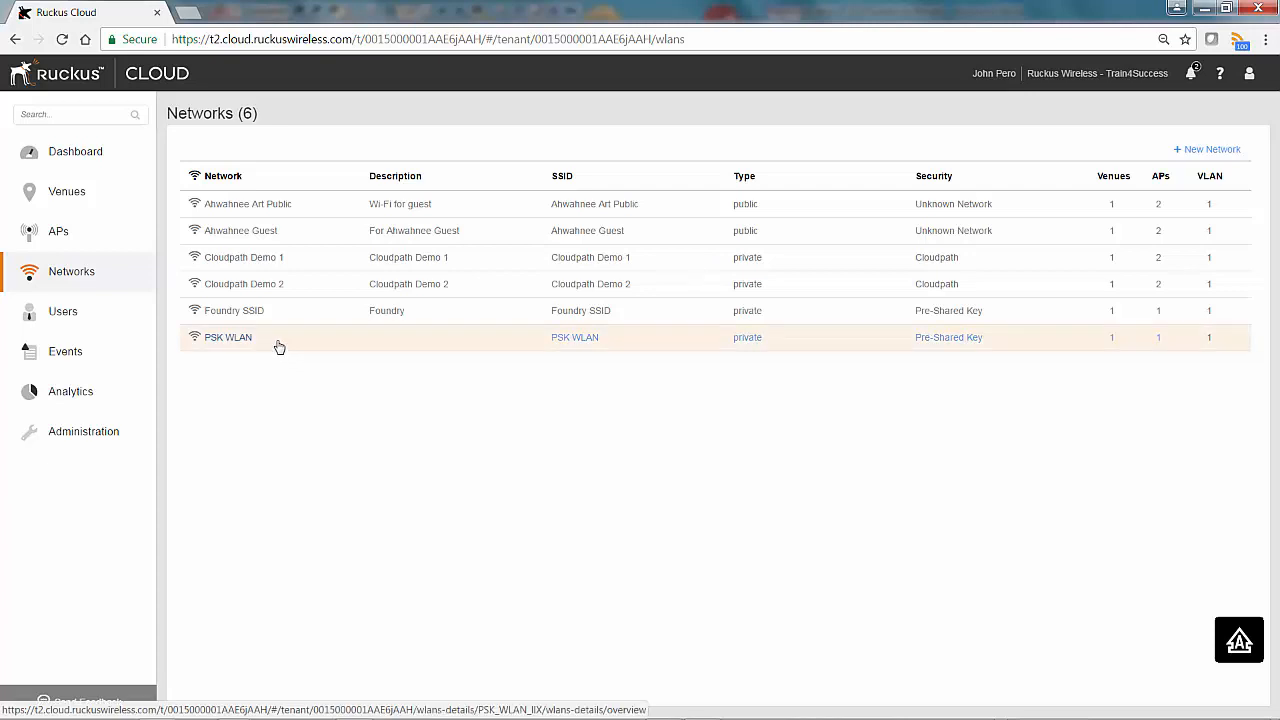
pyautogui.click(399, 345)
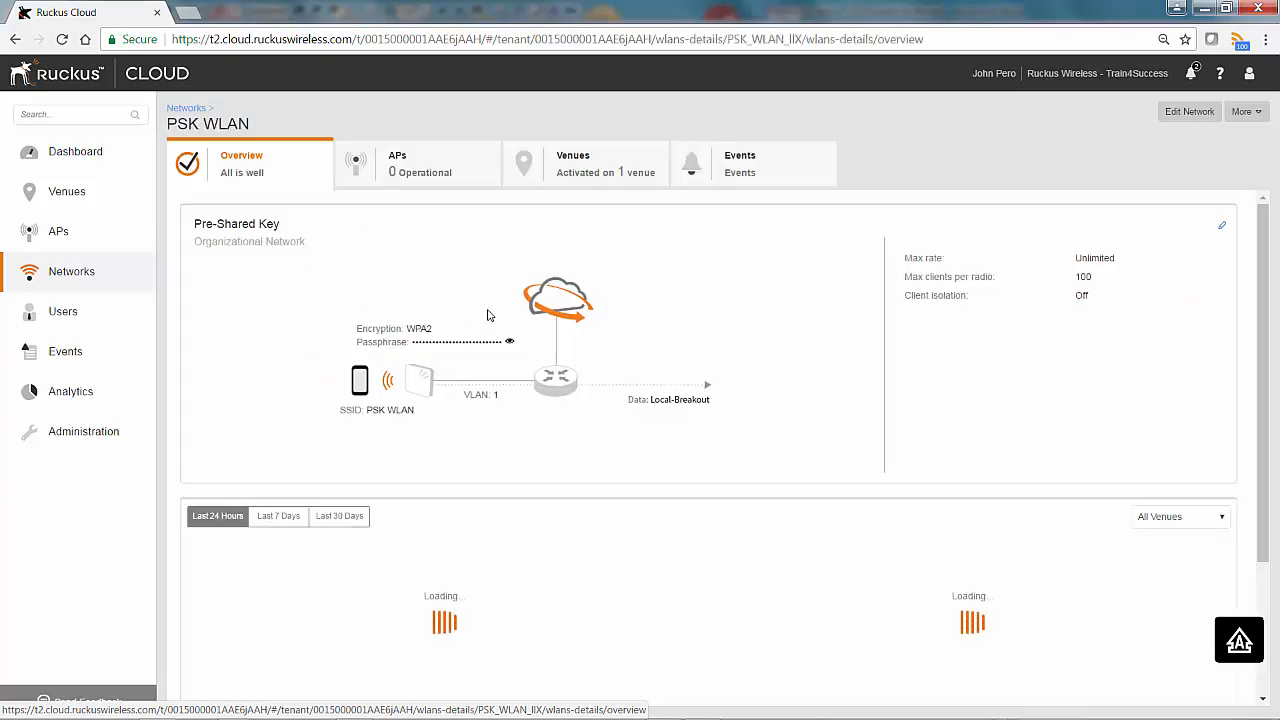
pyautogui.click(1192, 114)
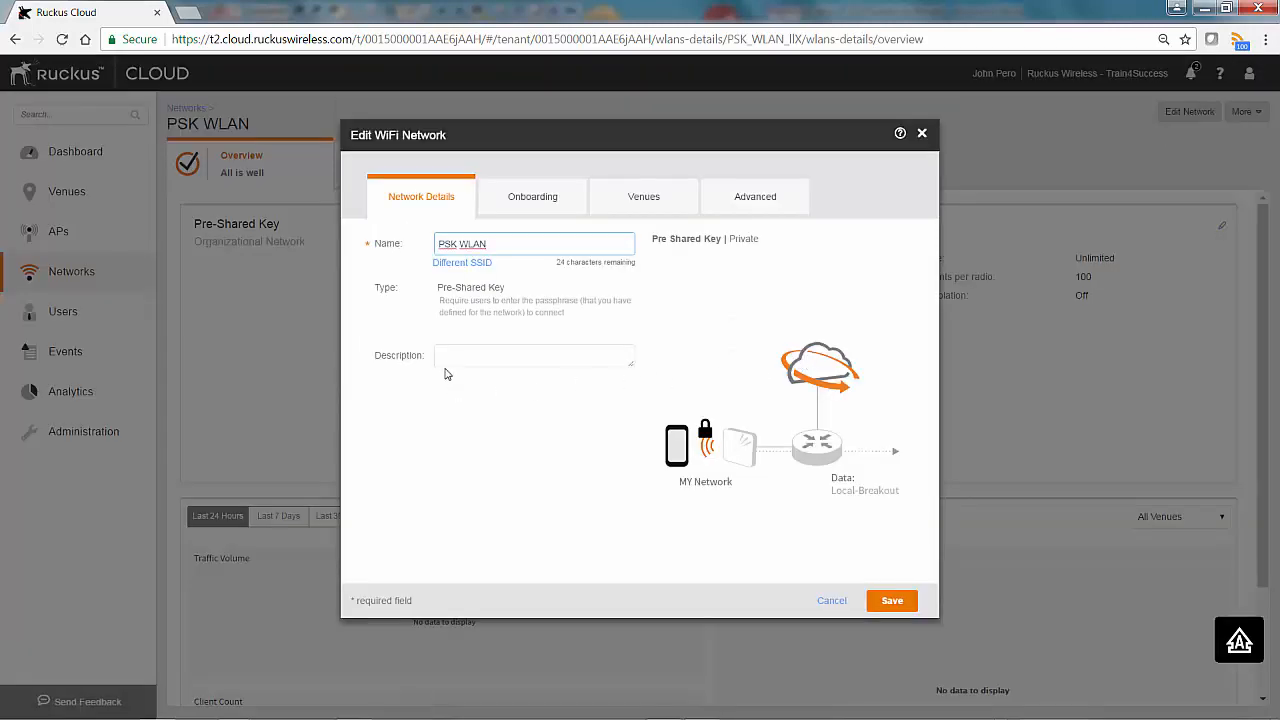
# - Add the description 'PSK SSID' to PSK WLAN and save
pyautogui.click(453, 356)
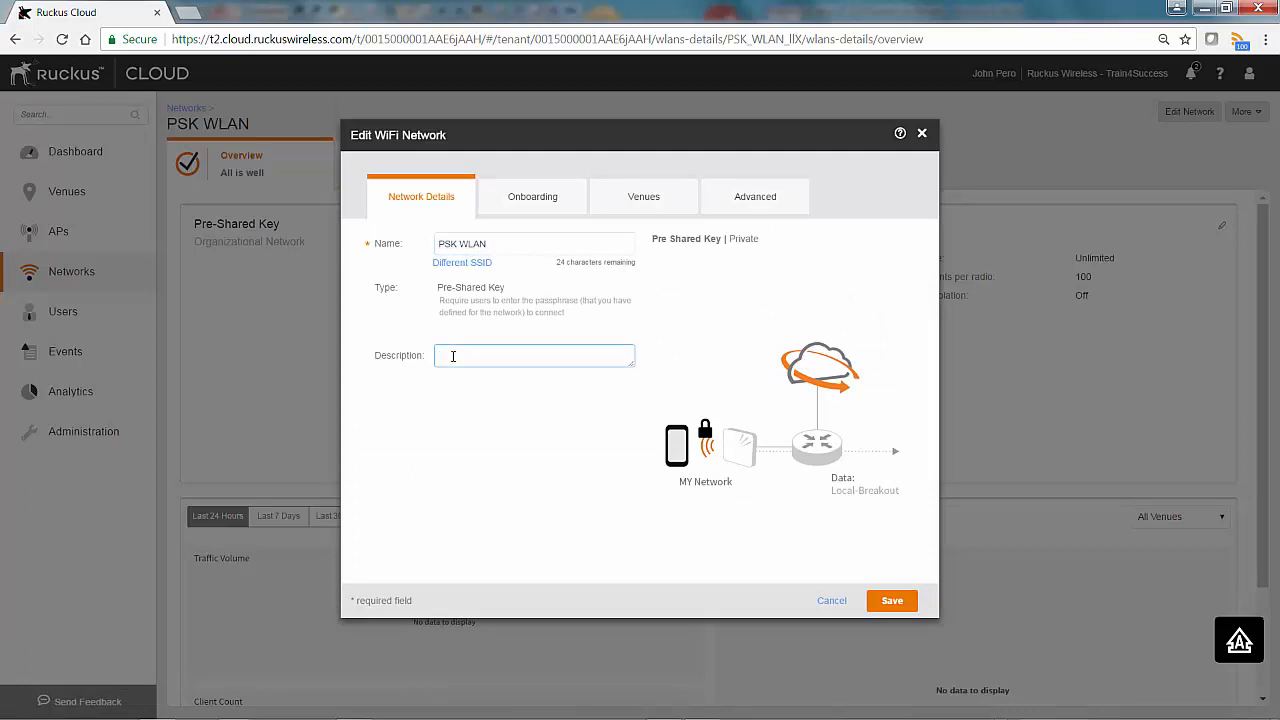
pyautogui.write('PSK SSID')
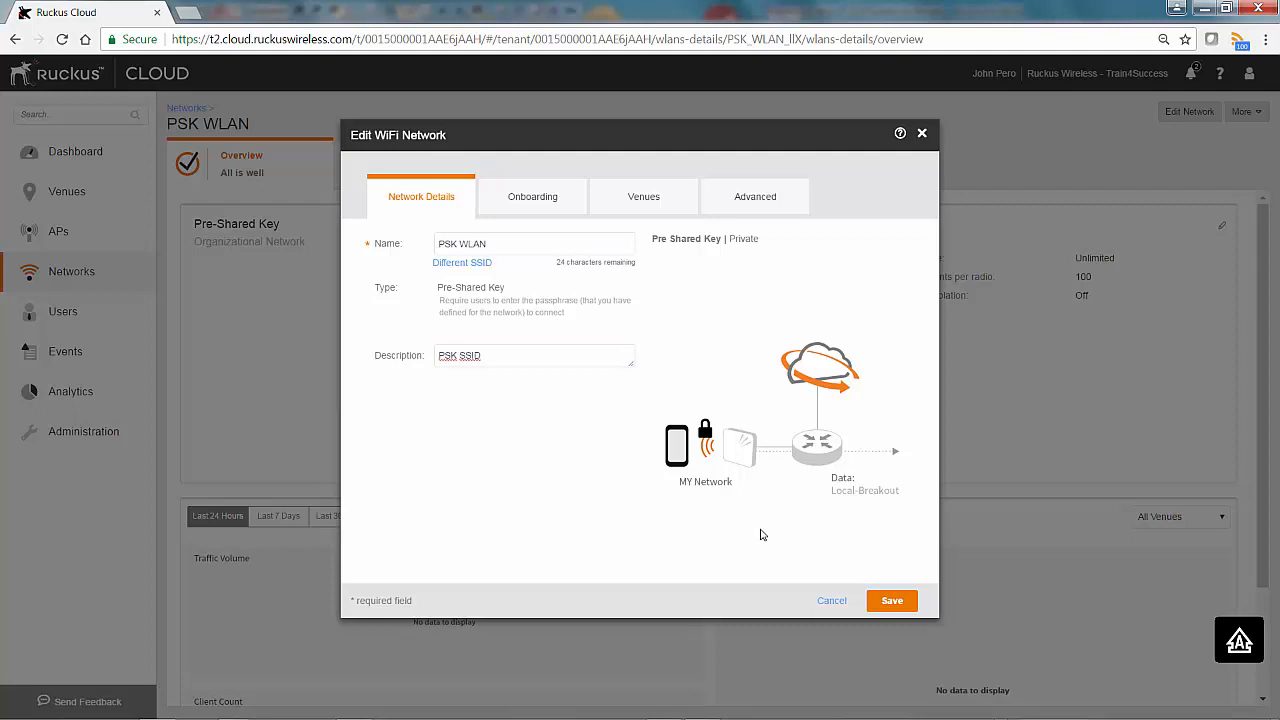
pyautogui.click(901, 602)
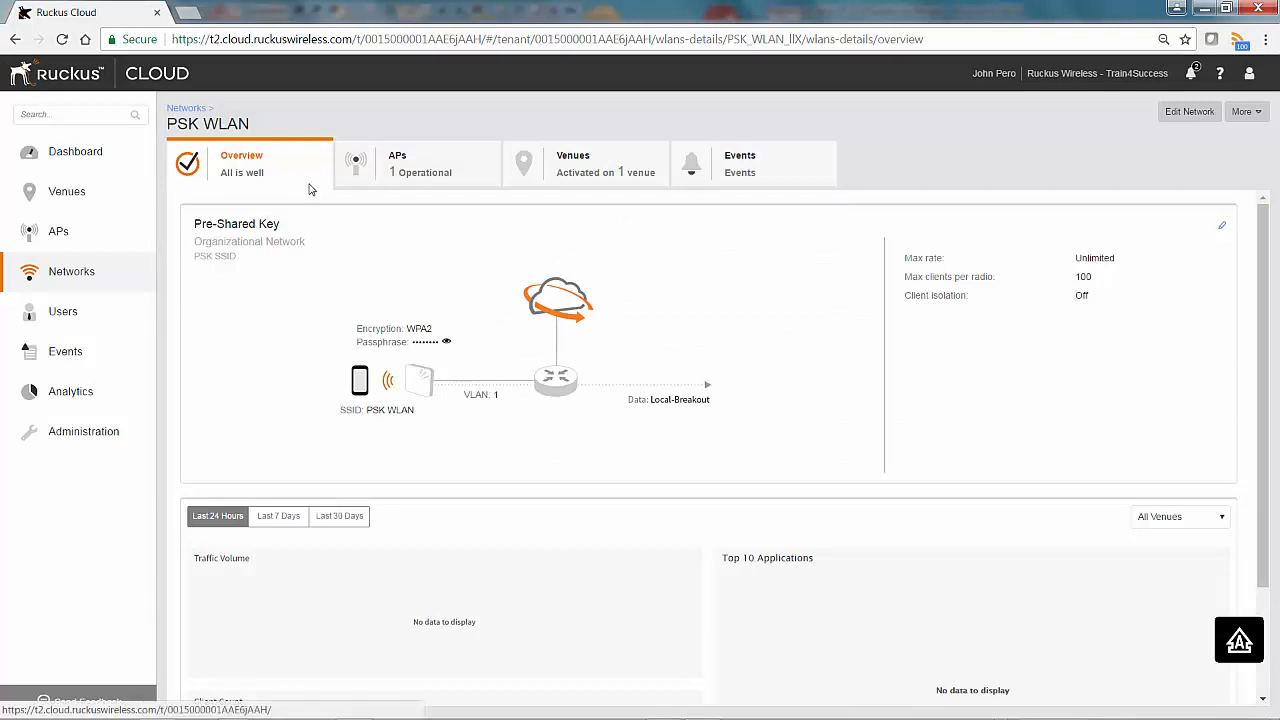
# - Check PSK WLAN's APs (R600) and venues (Ahwahnee Foundry), then view its Events
pyautogui.click(467, 171)
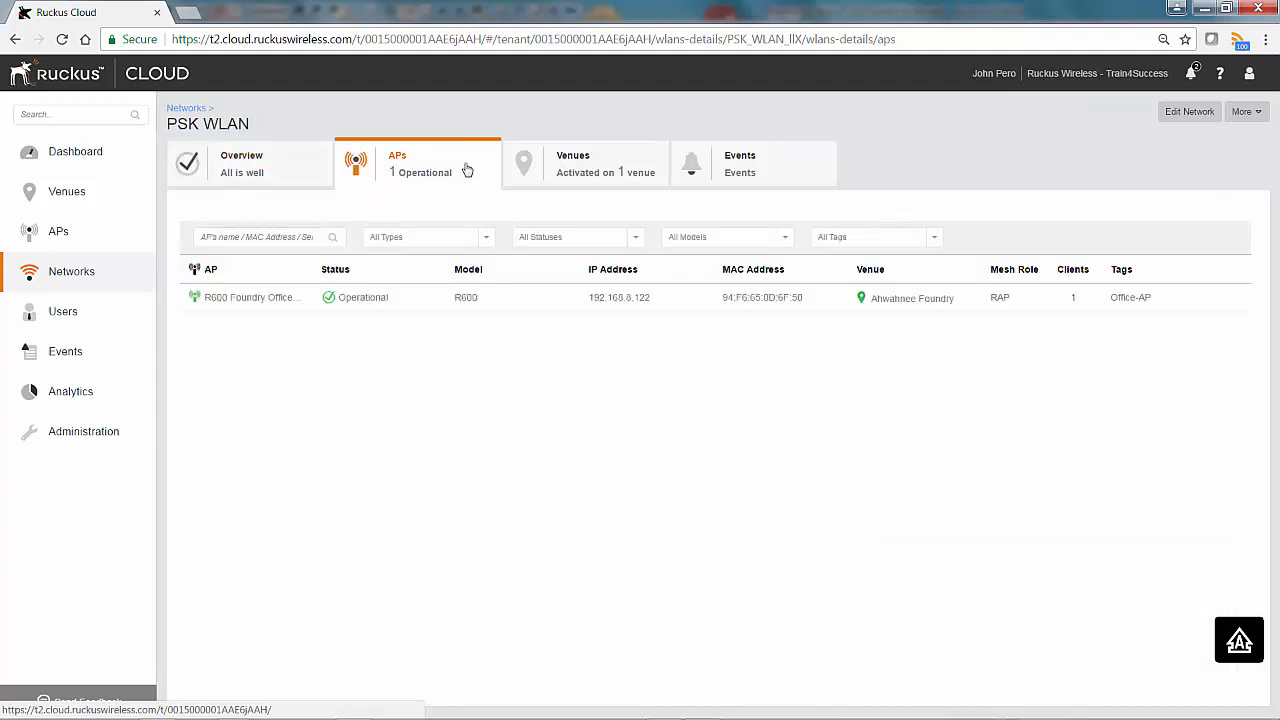
pyautogui.click(558, 178)
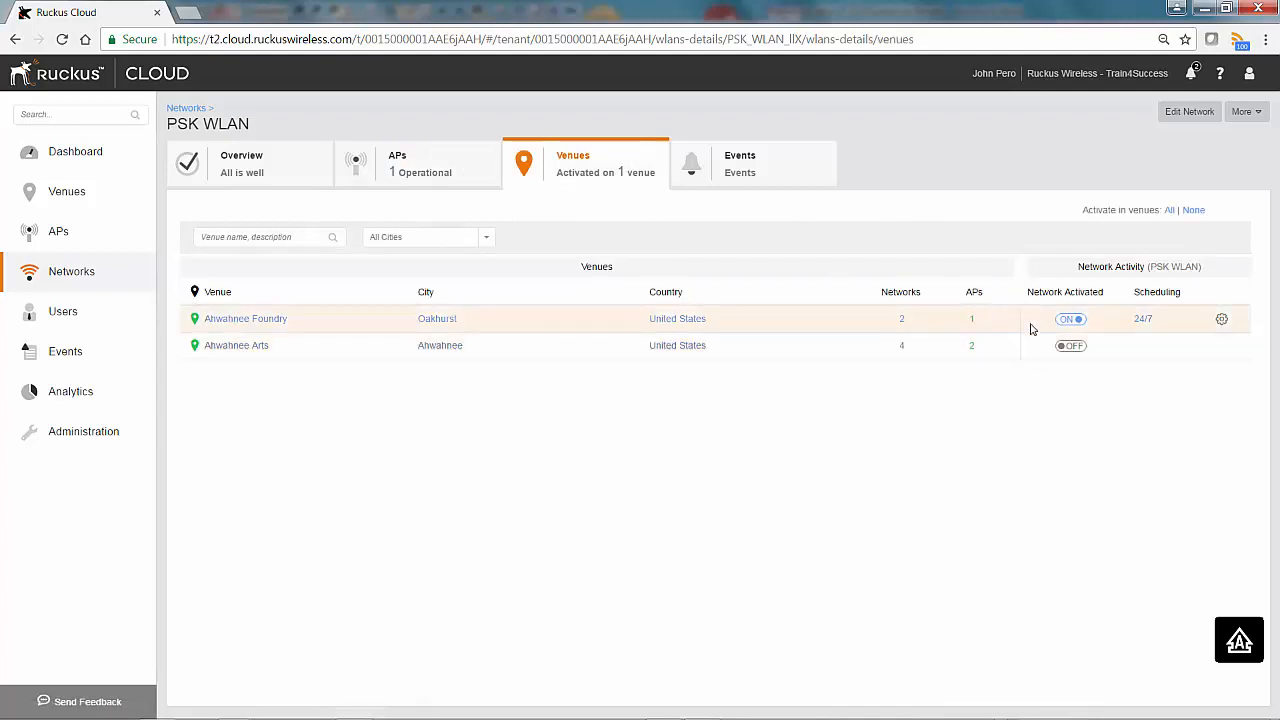
pyautogui.click(754, 173)
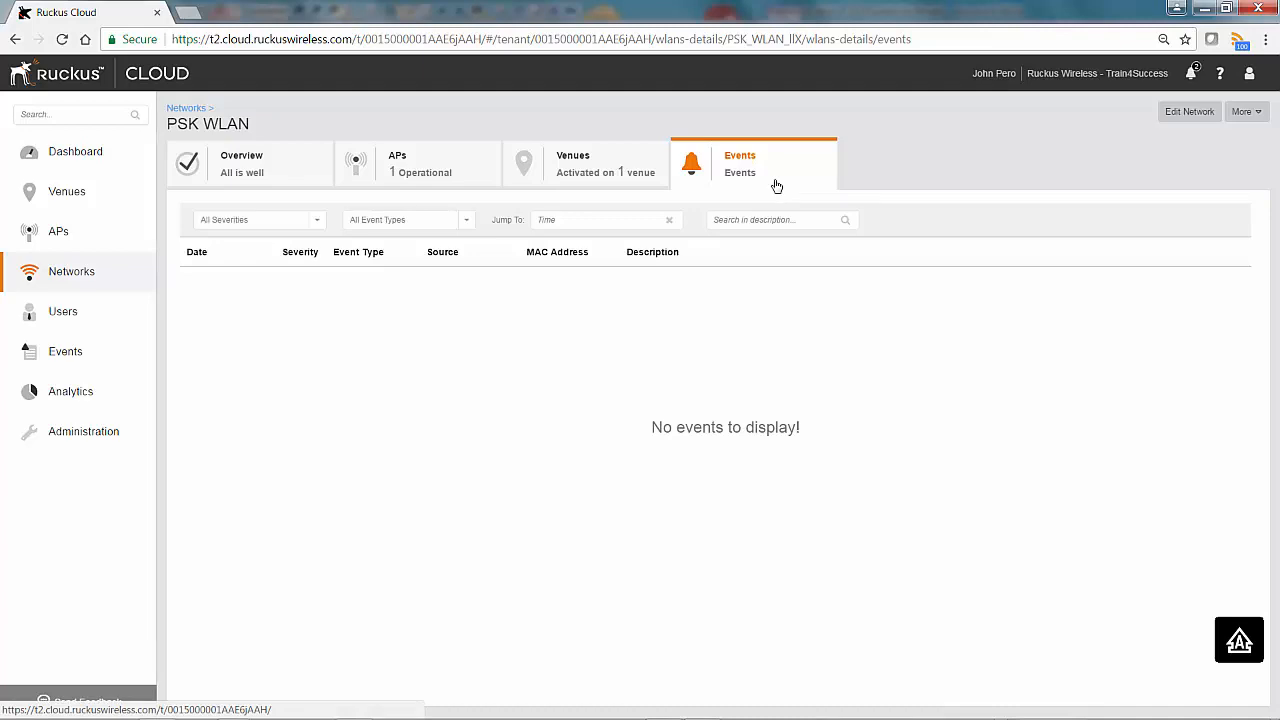
# - Connect the laptop to PSK WLAN from the system tray using the network security key
pyautogui.click(1097, 705)
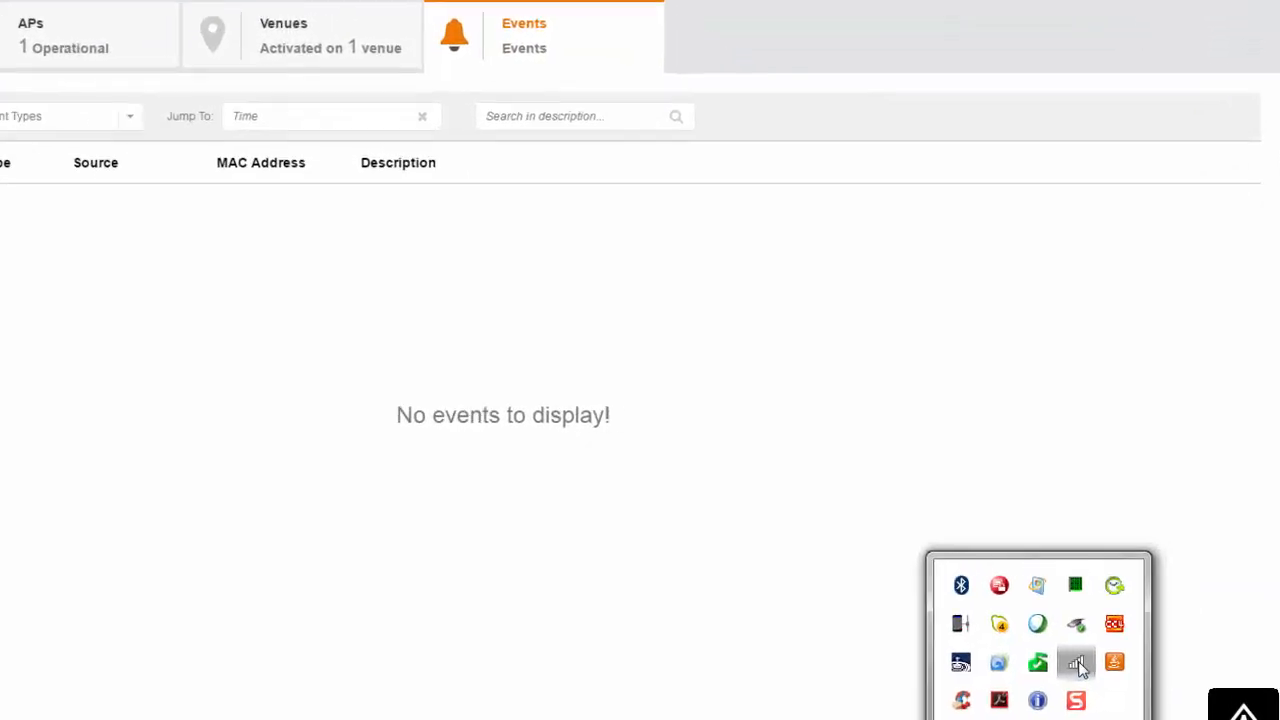
pyautogui.click(1123, 598)
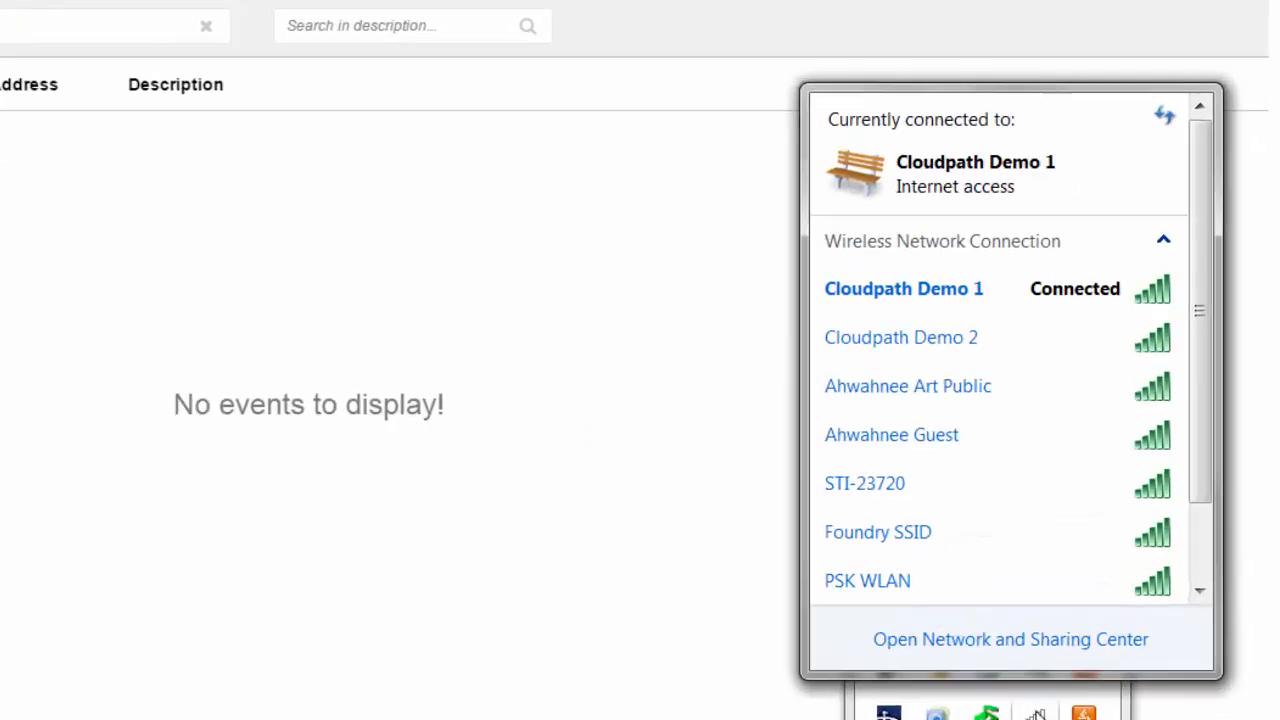
pyautogui.moveTo(908, 594)
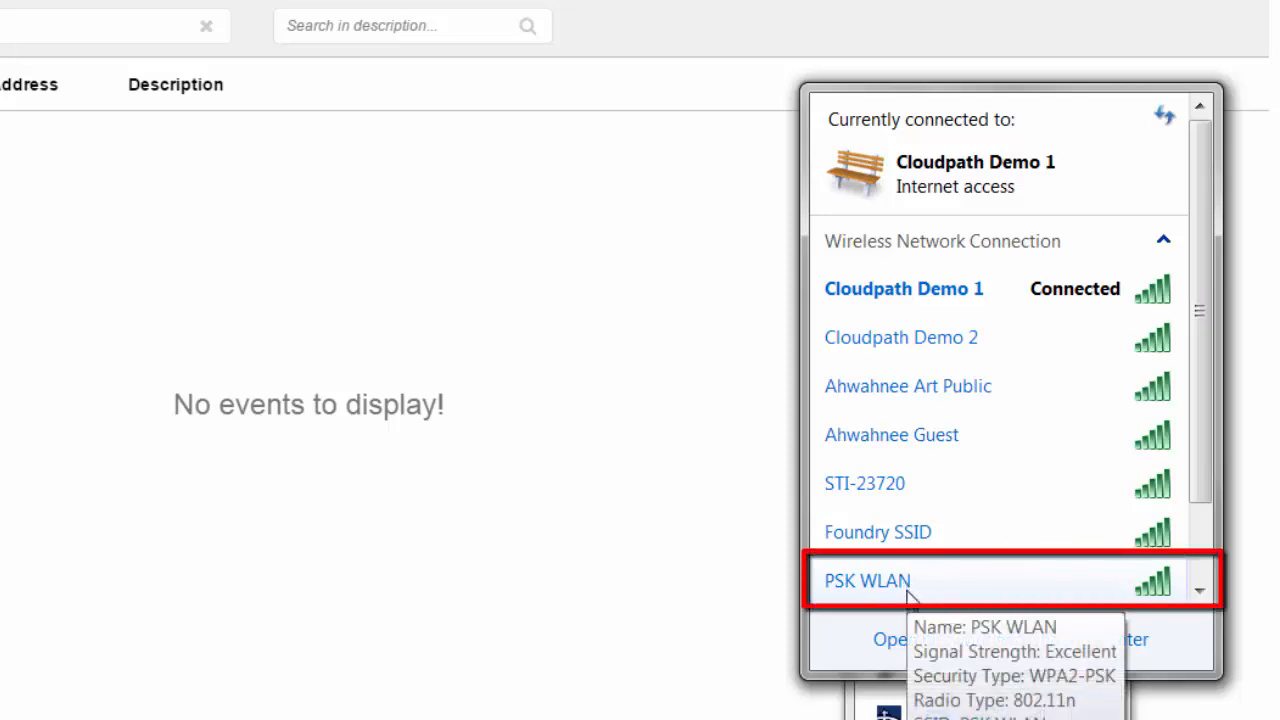
pyautogui.click(908, 594)
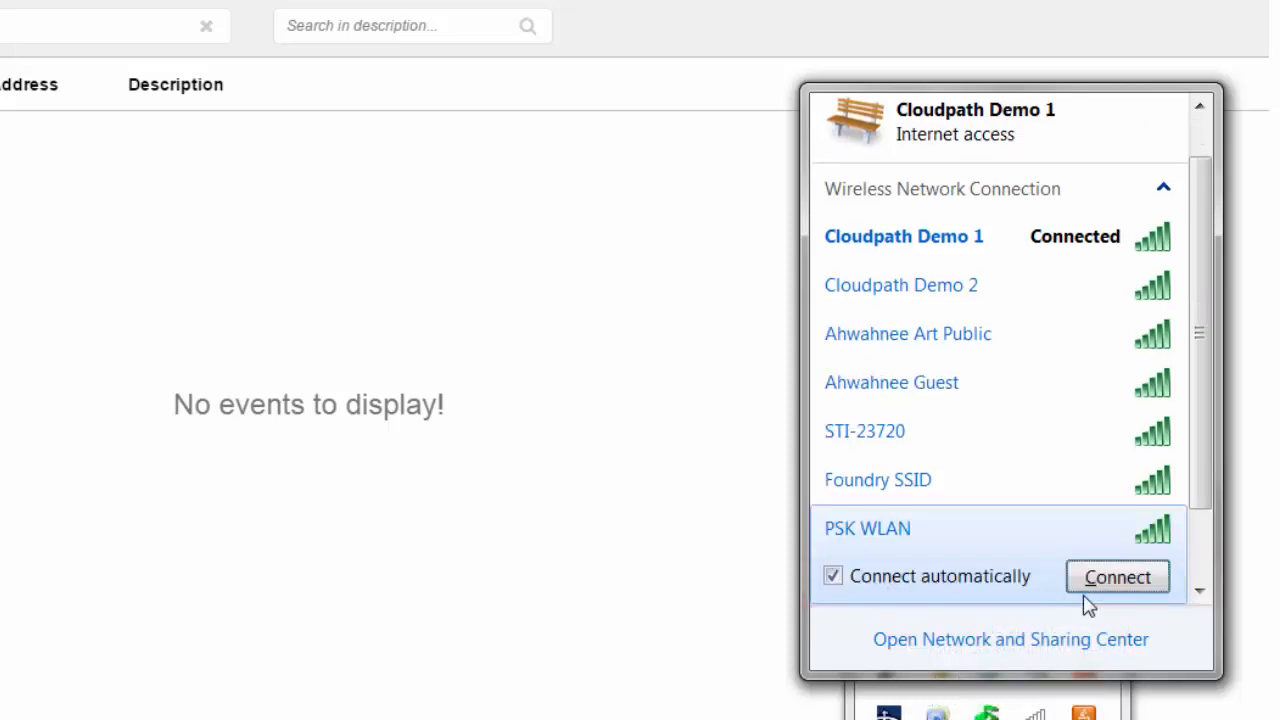
pyautogui.click(1117, 577)
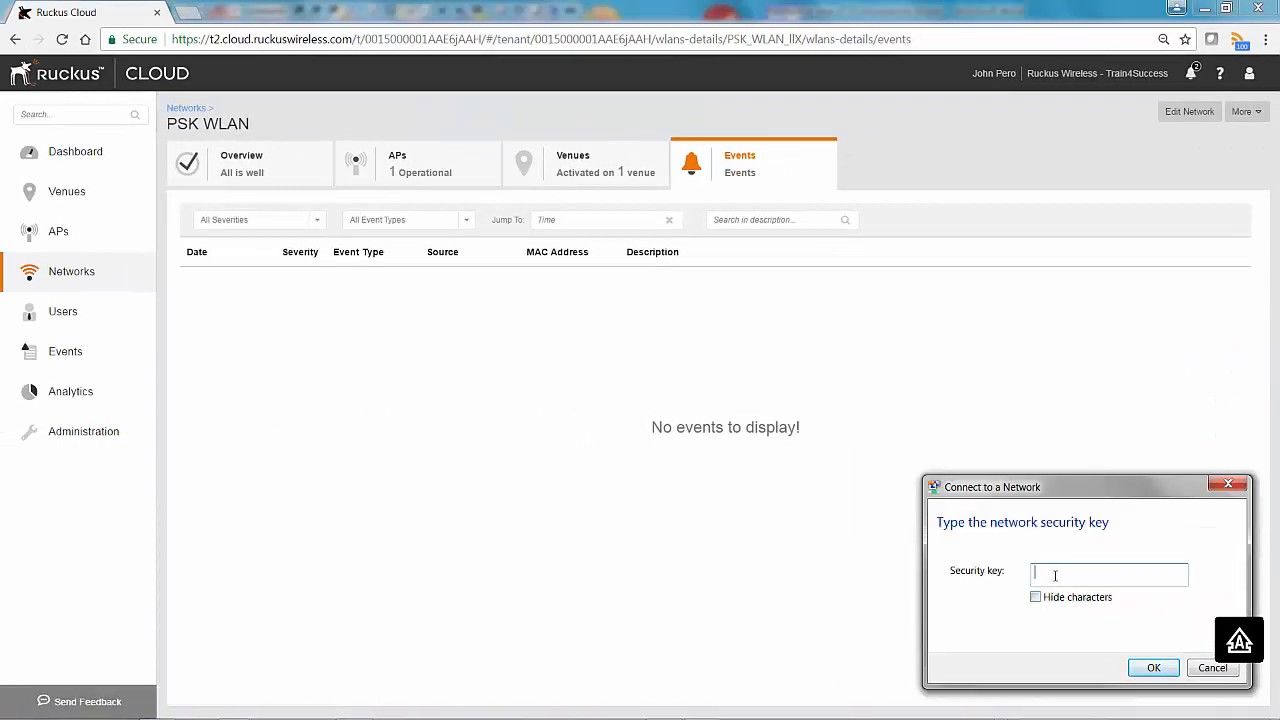
pyautogui.click(1147, 672)
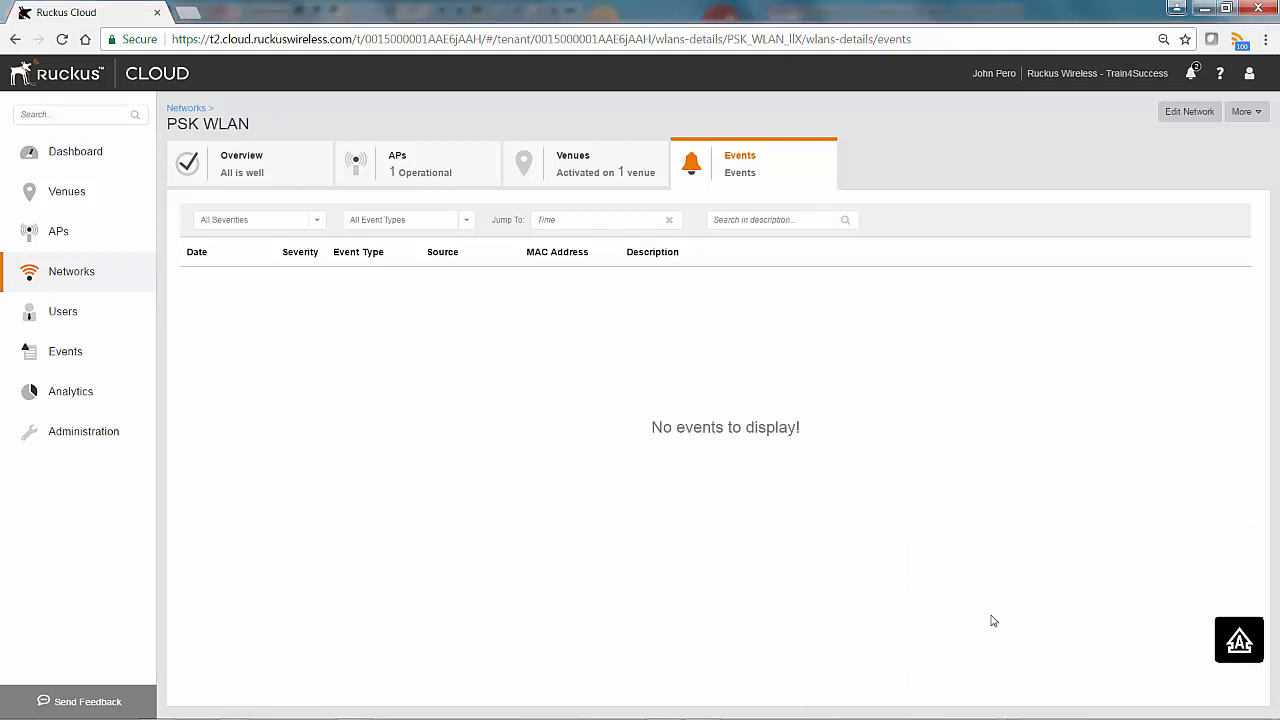
# - Load the ruckuswireless.com Product Portfolio page in a new tab, then go back to the Ruckus Cloud tab
pyautogui.click(206, 14)
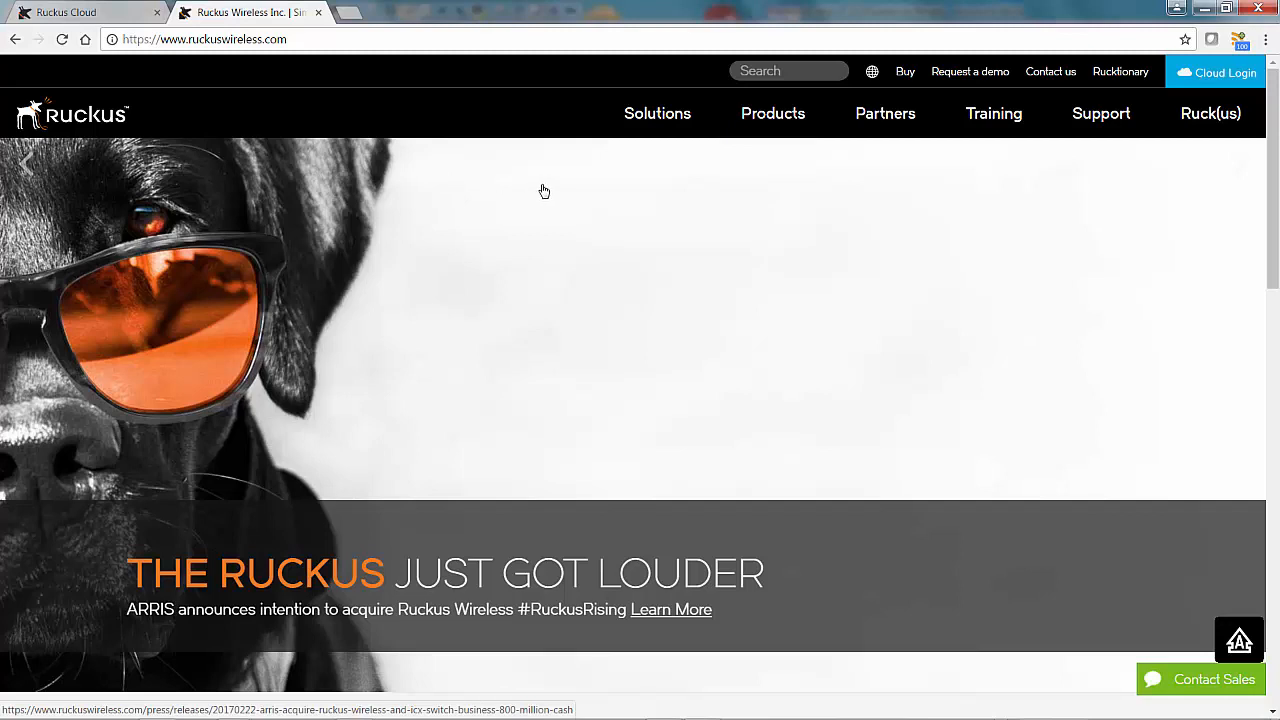
pyautogui.moveTo(777, 119)
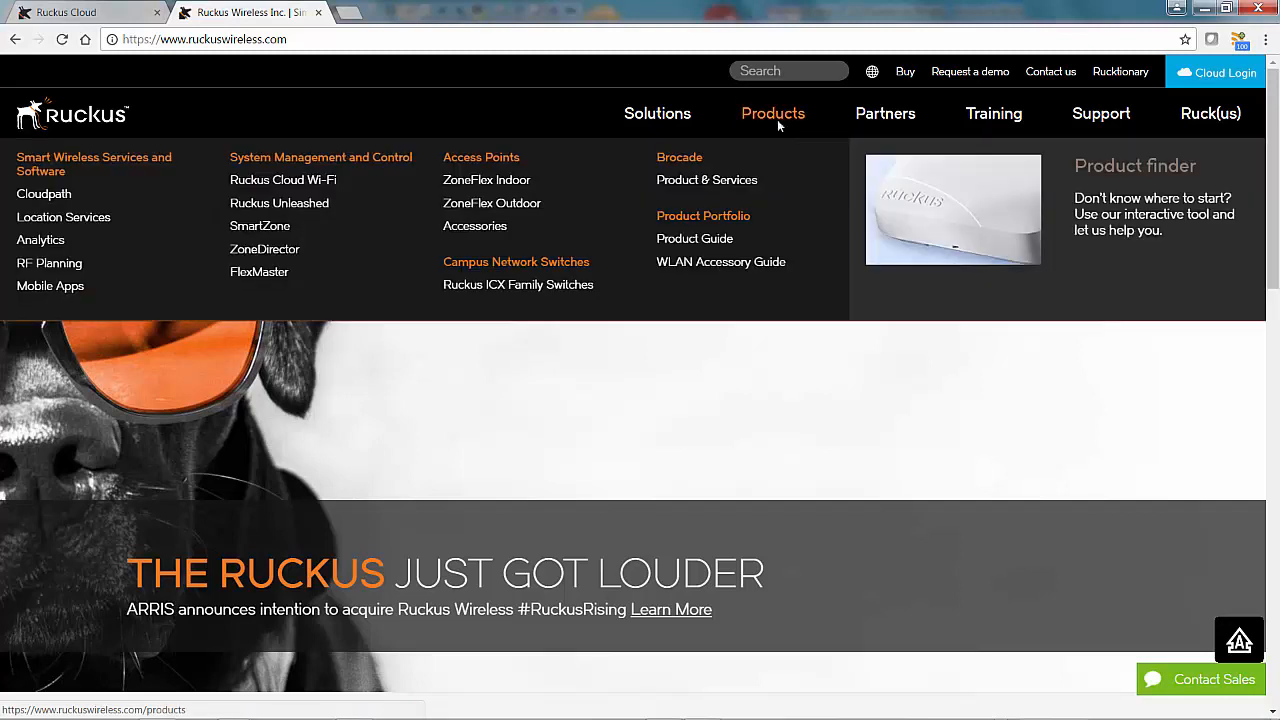
pyautogui.click(737, 171)
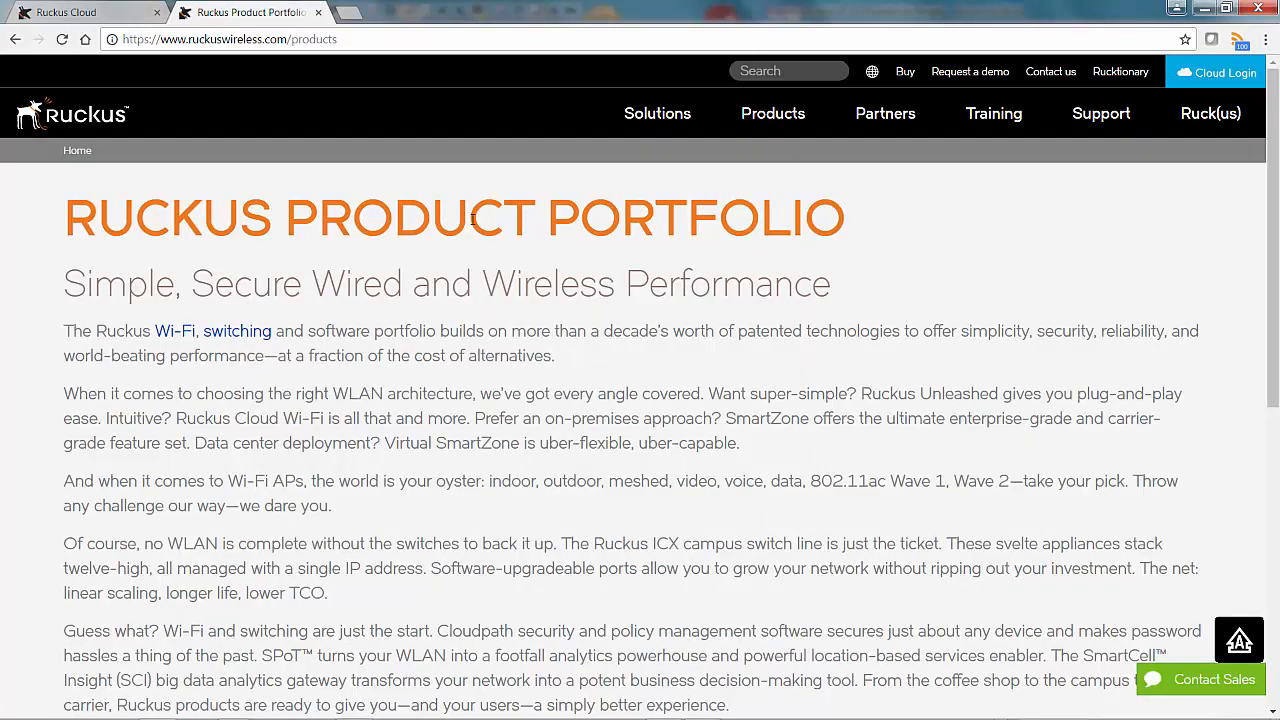
pyautogui.click(65, 12)
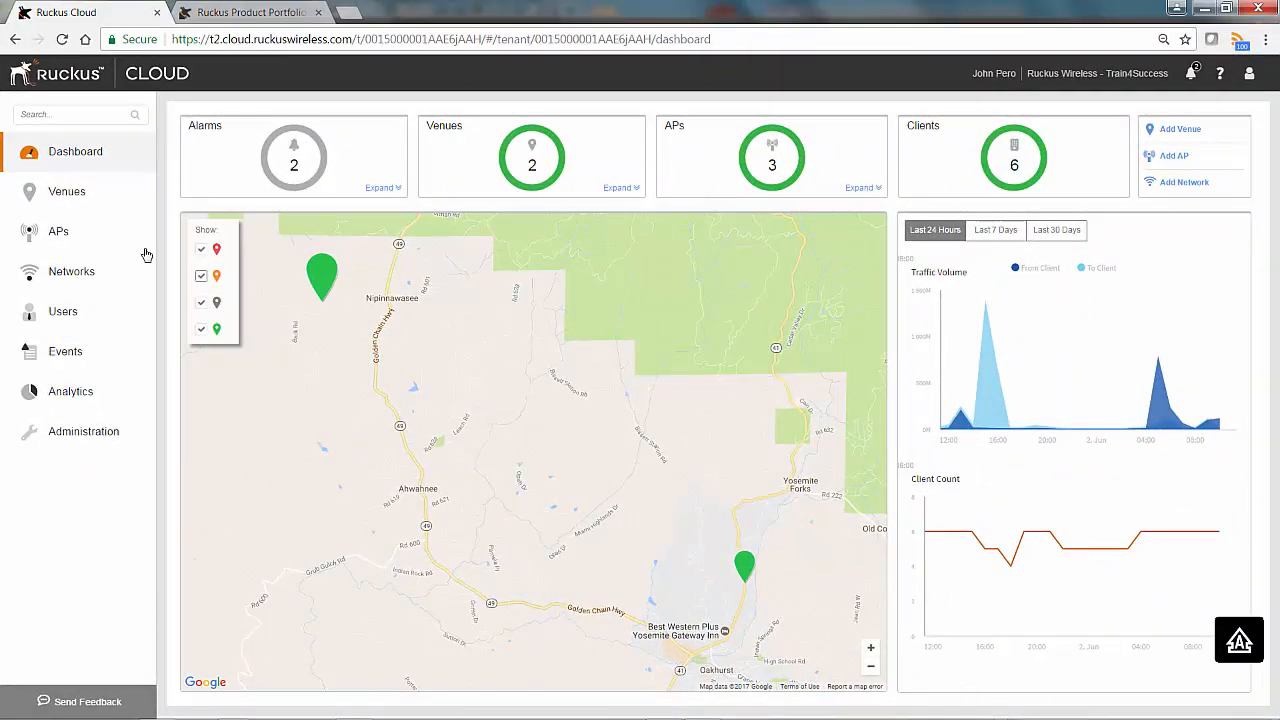
# - Check that R600 Foundry Office RAP lists PSK WLAN among its networks and the laptop among its clients
pyautogui.click(57, 233)
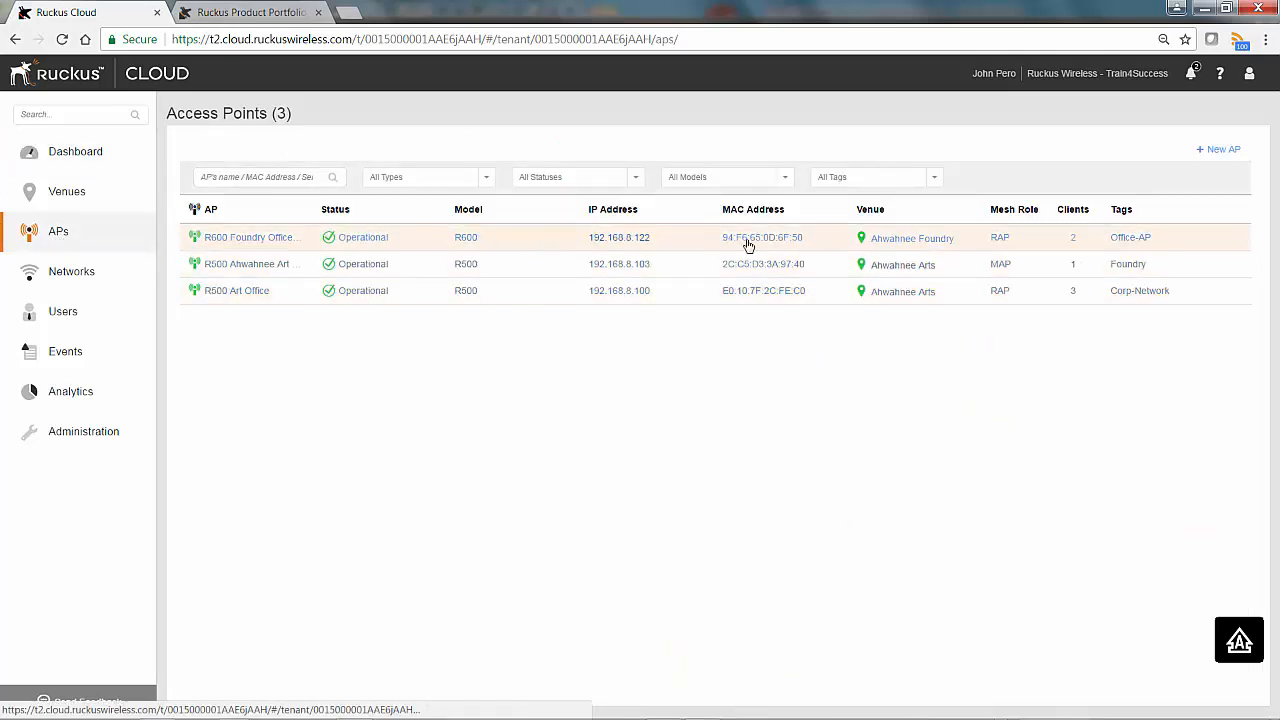
pyautogui.click(831, 243)
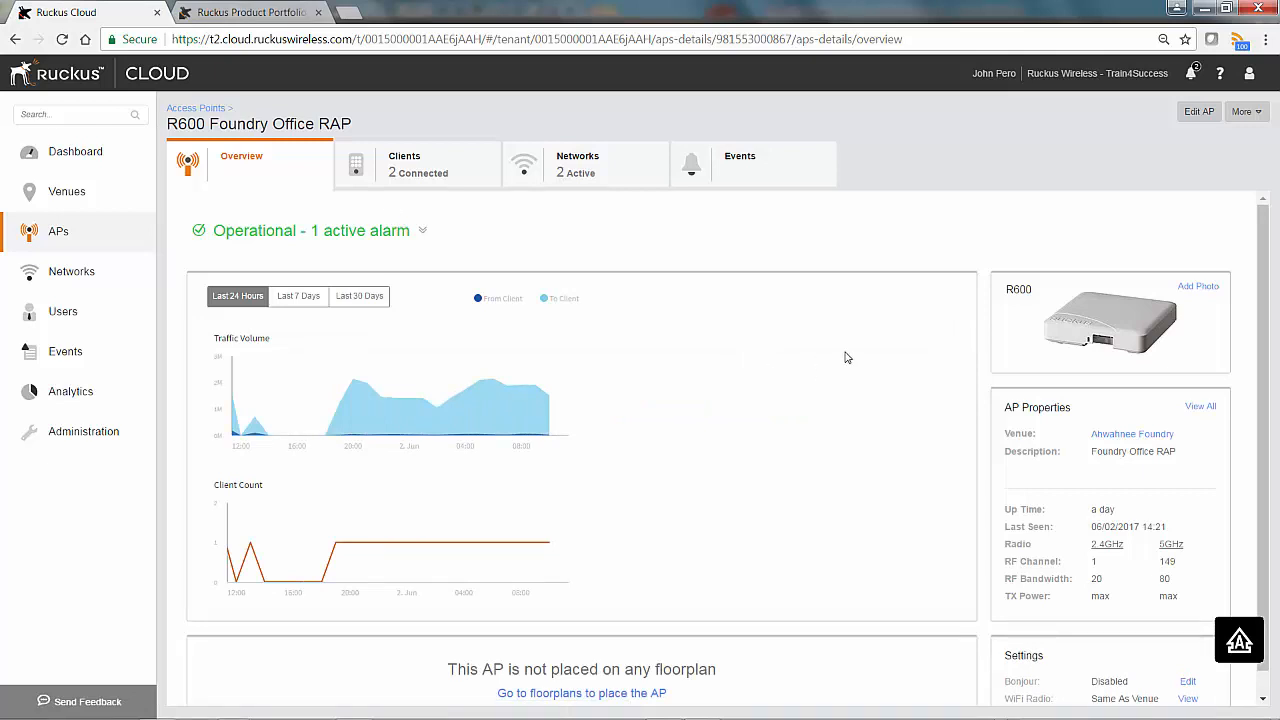
pyautogui.click(578, 172)
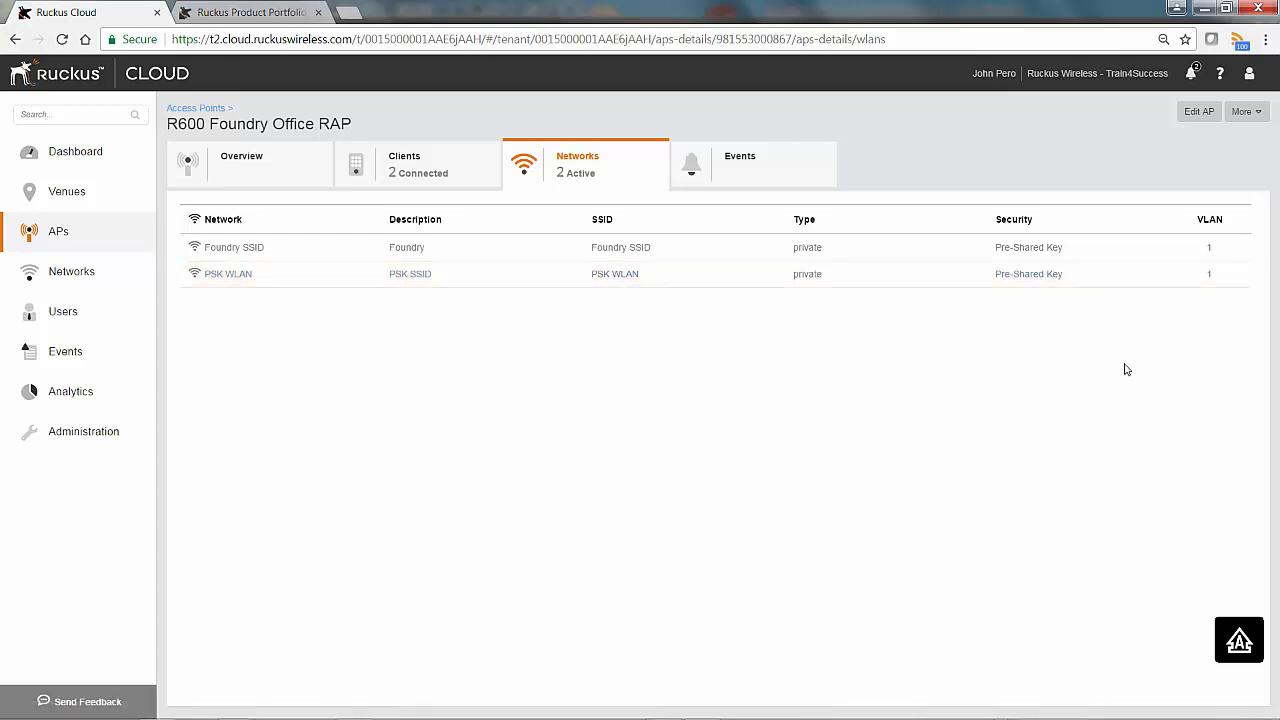
pyautogui.click(417, 164)
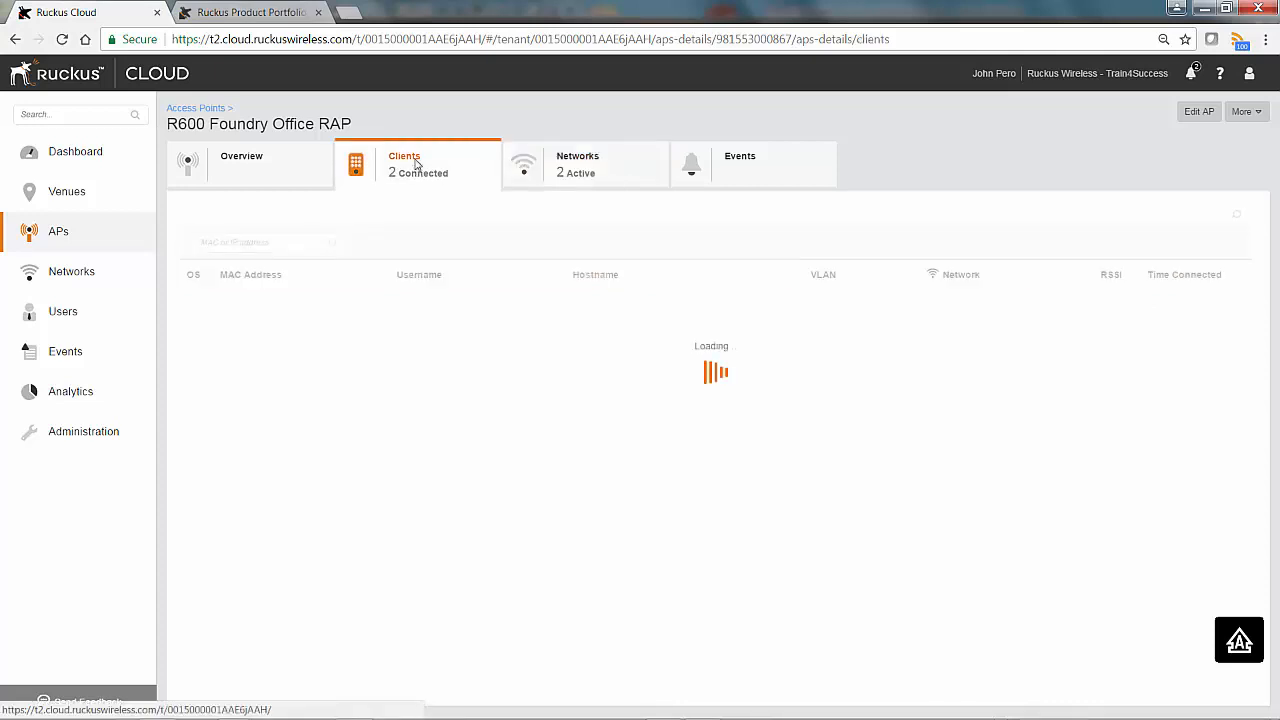